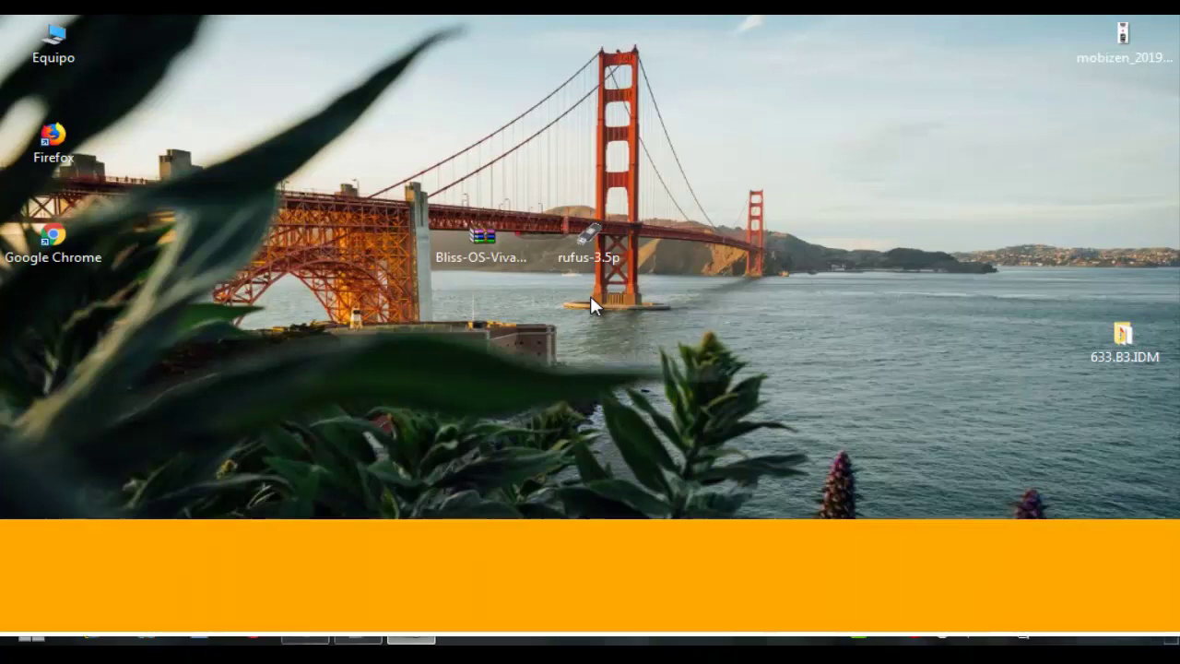
{"action": "right_click", "coordinate": [345, 298]}
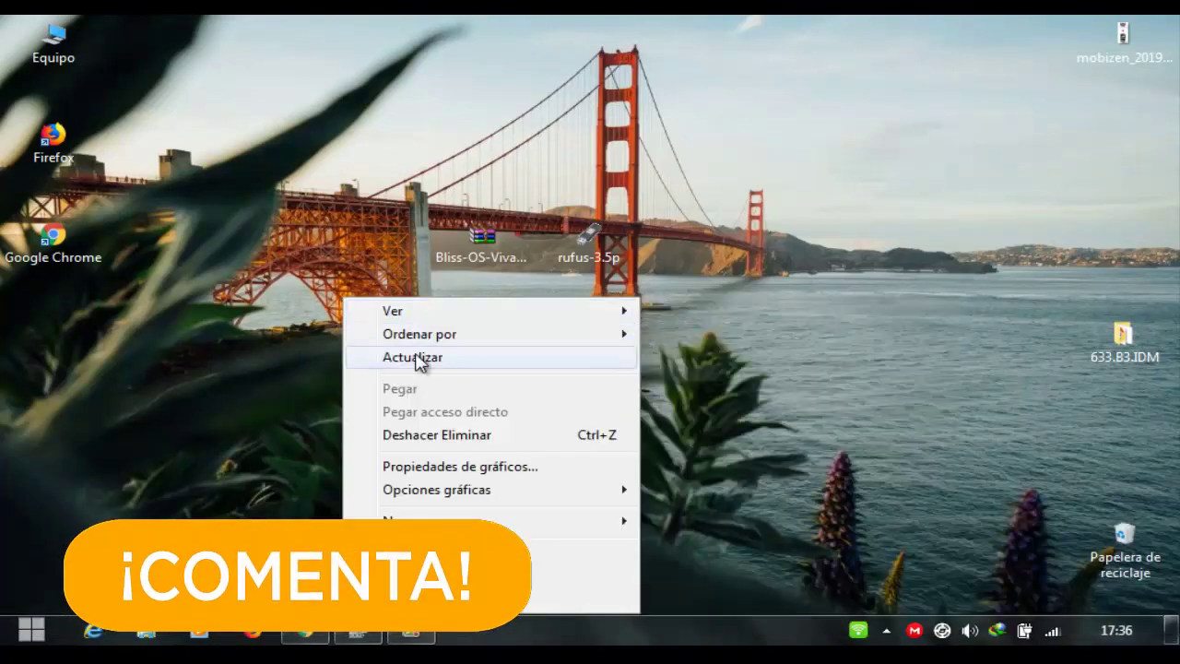
{"action": "left_click", "coordinate": [414, 357]}
{"action": "right_click", "coordinate": [399, 163]}
{"action": "left_click", "coordinate": [447, 227]}
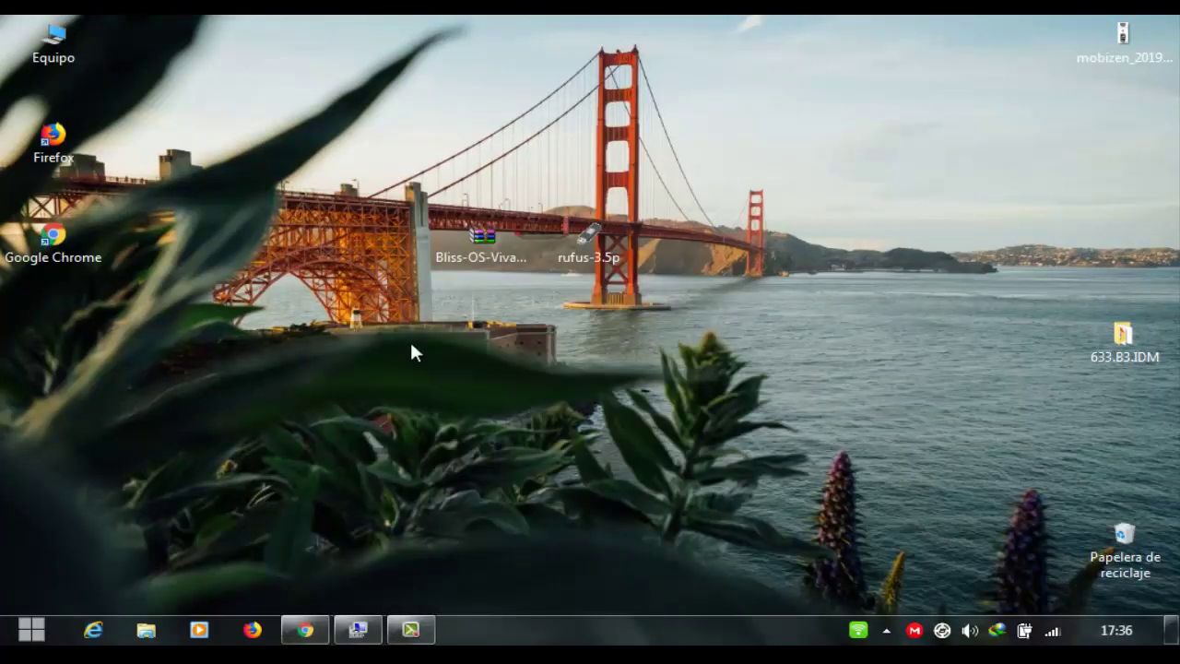
{"action": "right_click", "coordinate": [450, 281]}
{"action": "left_click", "coordinate": [492, 334]}
- Switch to Chrome, complete the captcha check on the fc.lc link page, and continue to the destination link
{"action": "left_click", "coordinate": [305, 629]}
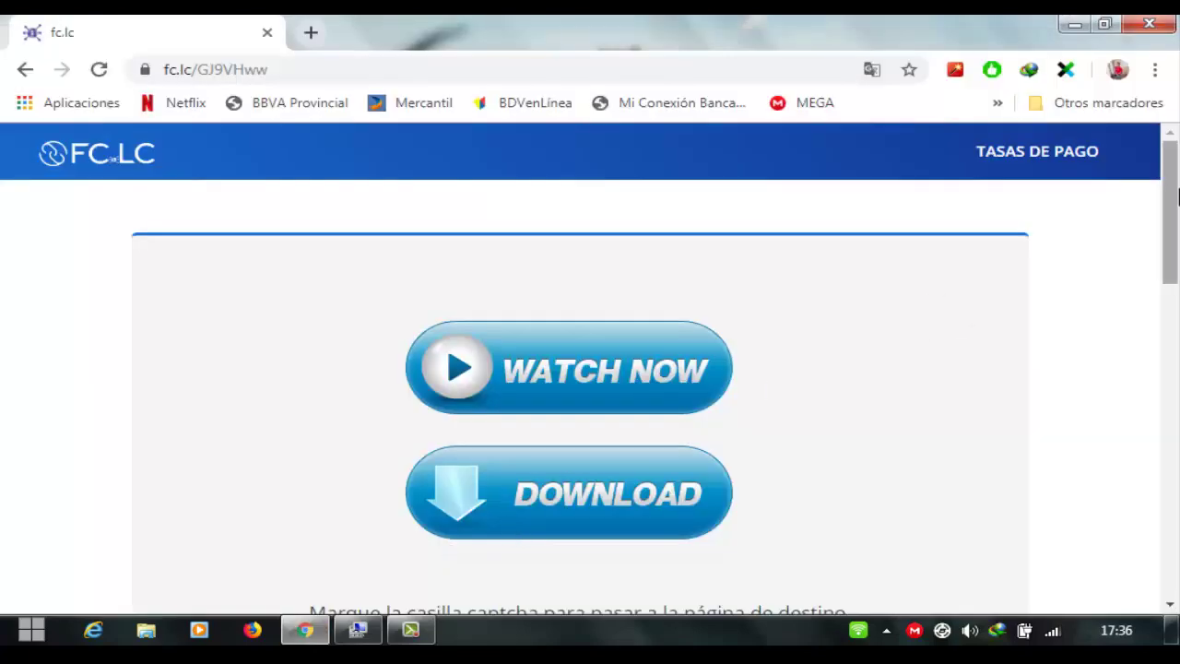
{"action": "scroll", "coordinate": [1035, 323], "scroll_direction": "down", "scroll_amount": 4}
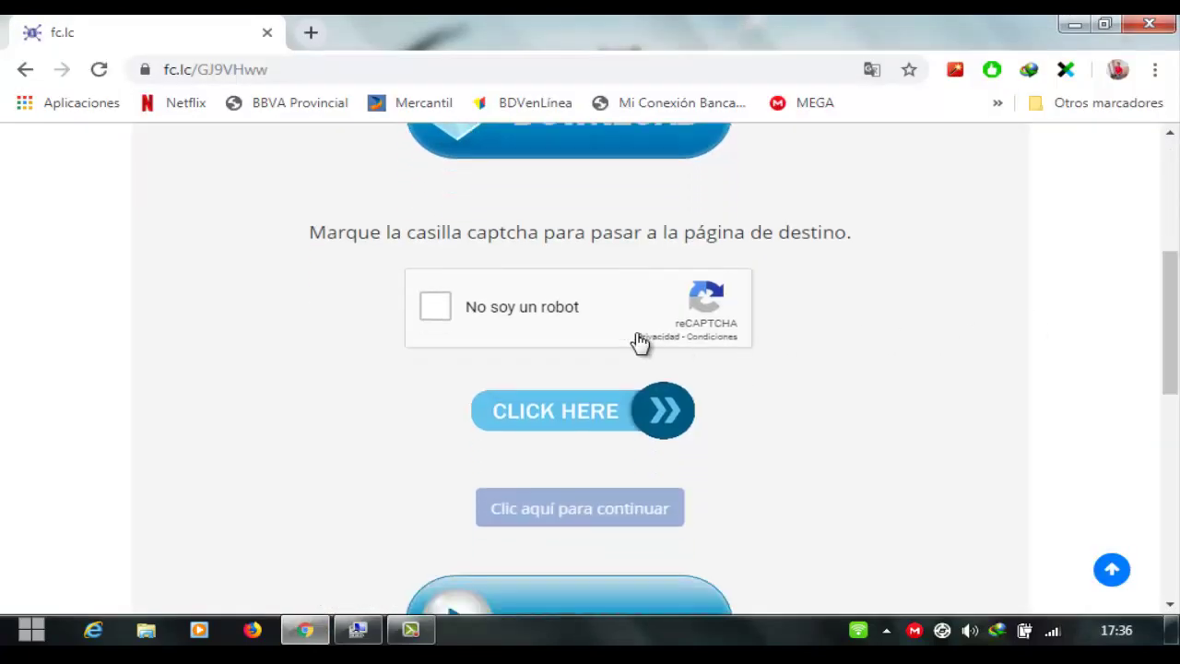
{"action": "left_click", "coordinate": [448, 316]}
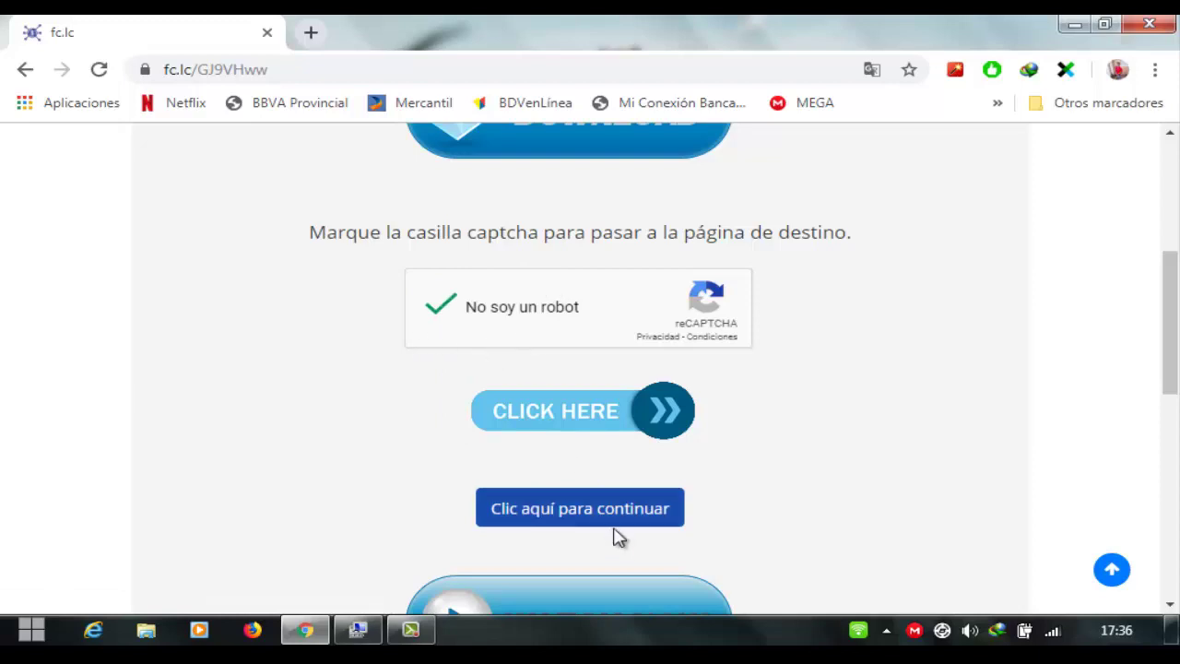
{"action": "left_click", "coordinate": [620, 522]}
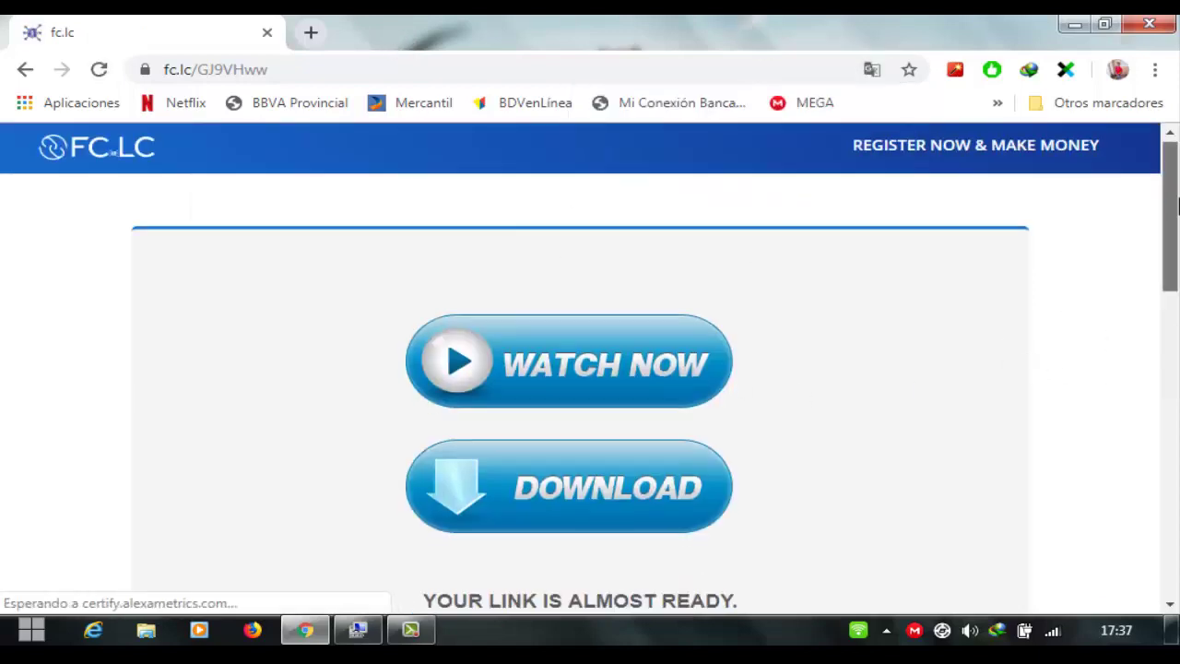
- Close the pop-up advertisement tab and follow the generated link from the fc.lc page
{"action": "left_click_drag", "start_coordinate": [1176, 205], "coordinate": [1176, 293]}
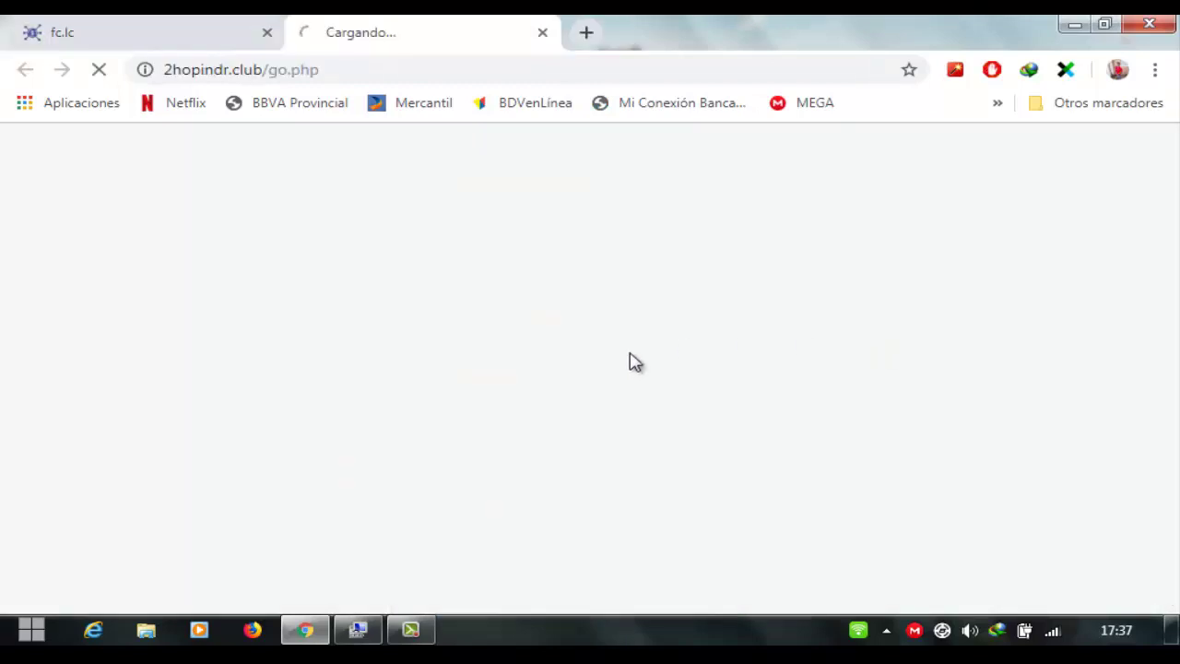
{"action": "left_click", "coordinate": [543, 33]}
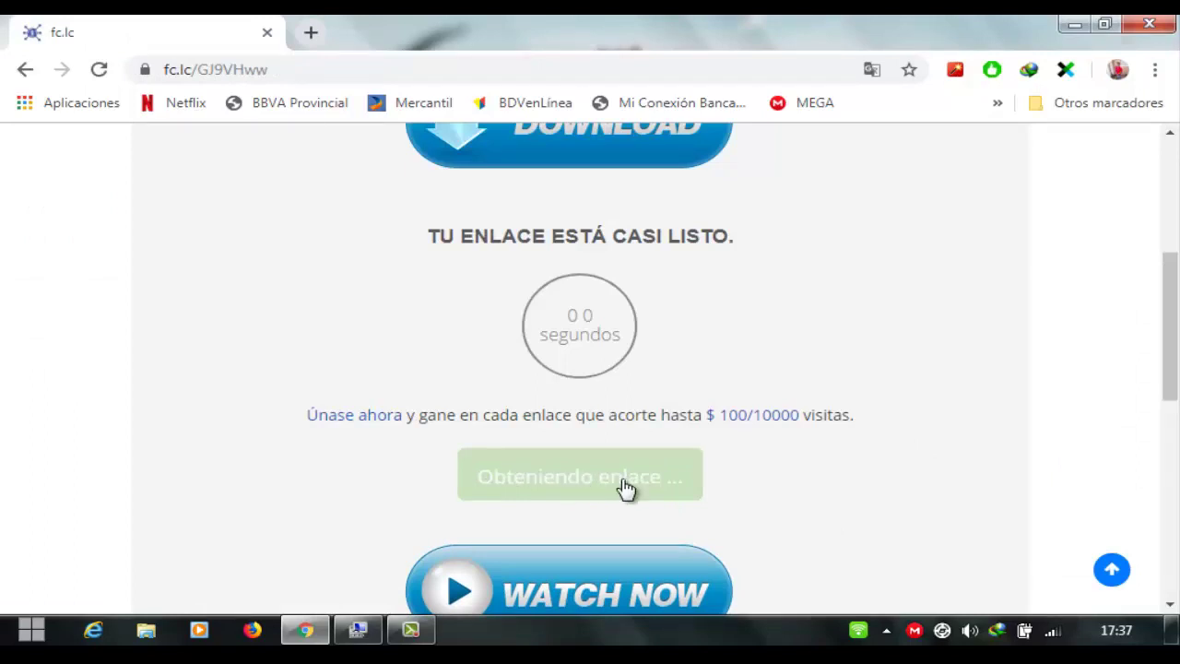
{"action": "left_click", "coordinate": [584, 489]}
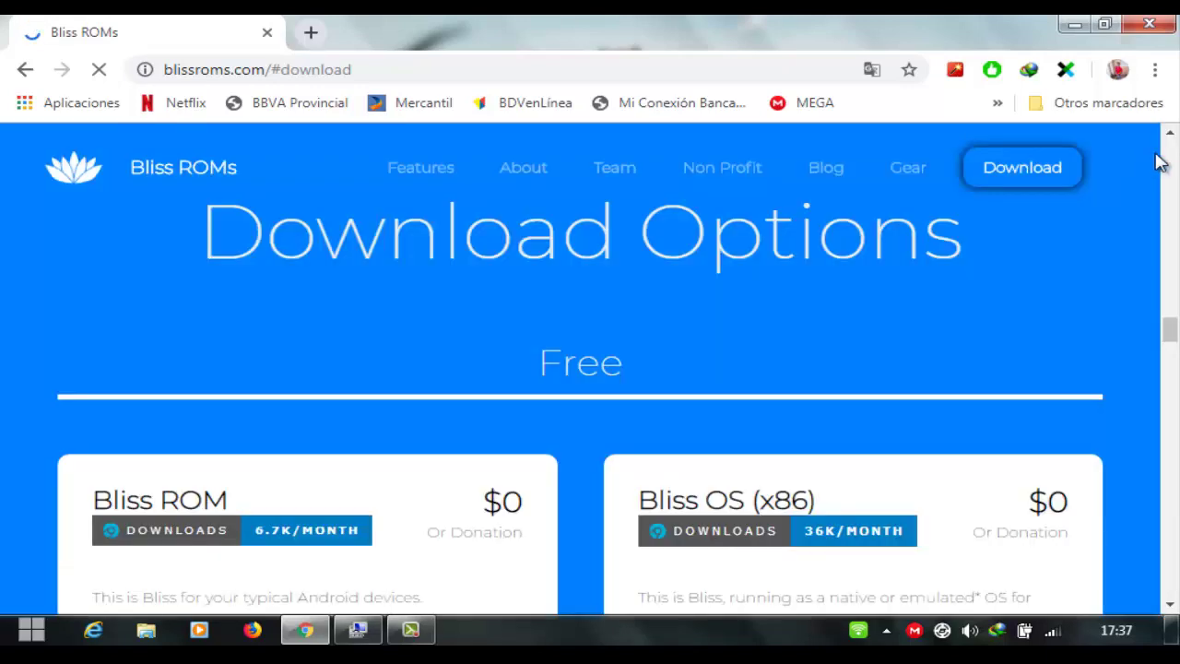
- Examine the free Bliss OS (x86) download option on the Bliss ROMs page and close the browser
{"action": "left_click", "coordinate": [1171, 362]}
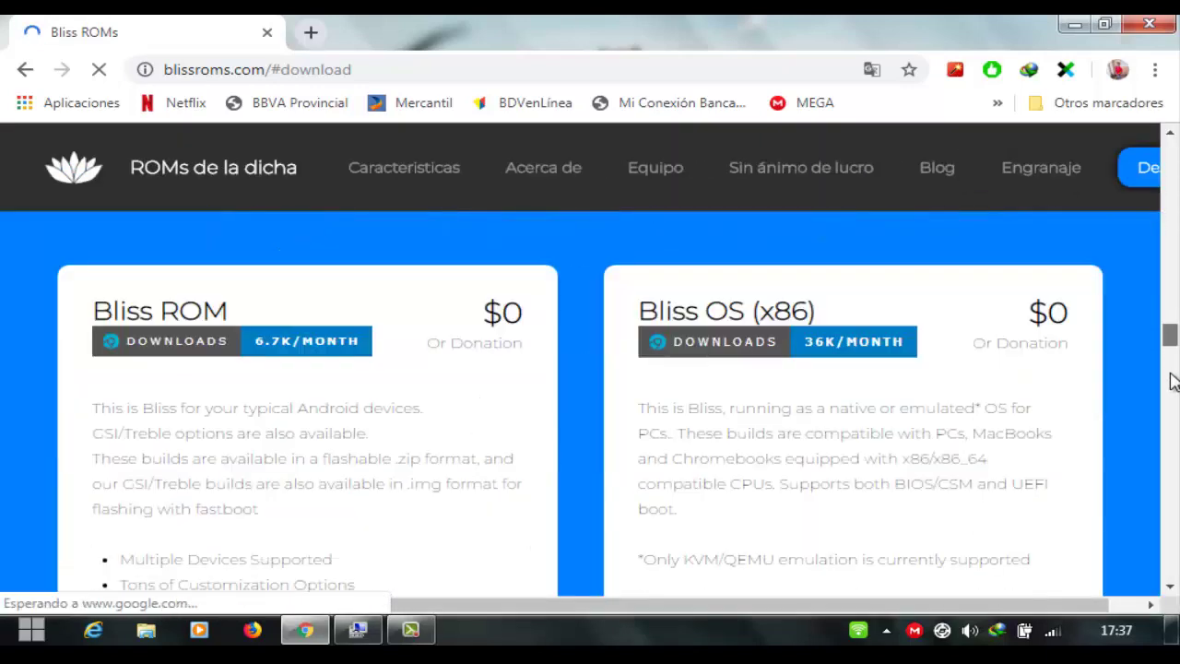
{"action": "left_click_drag", "start_coordinate": [1171, 362], "coordinate": [1163, 337]}
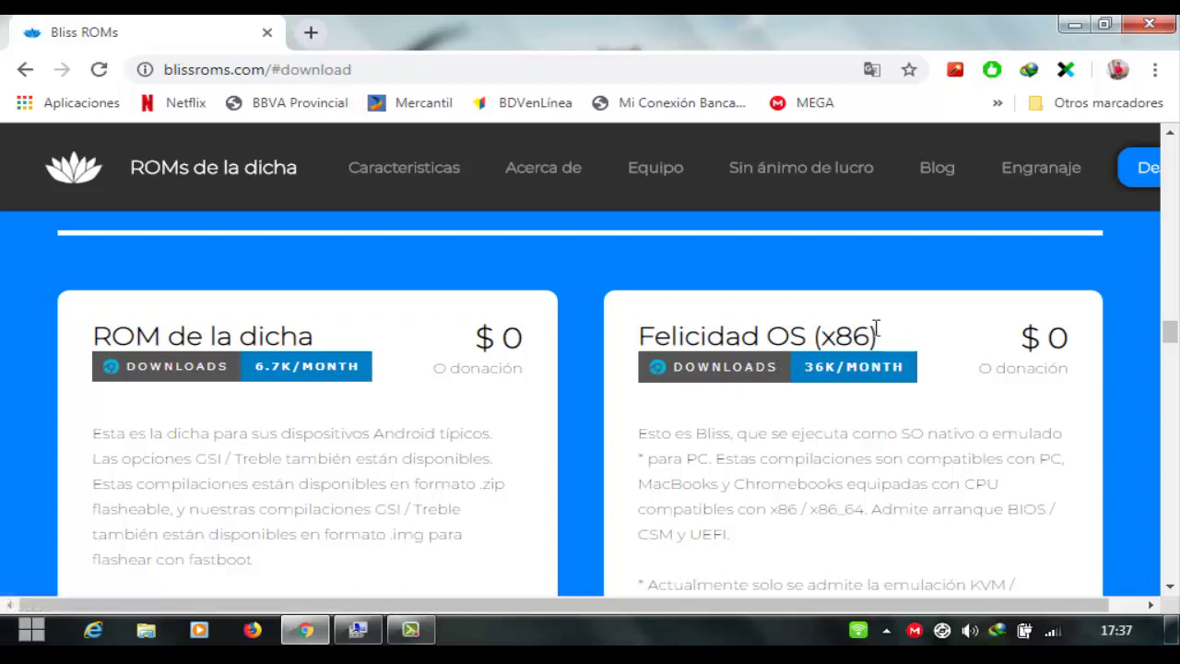
{"action": "left_click", "coordinate": [1149, 24]}
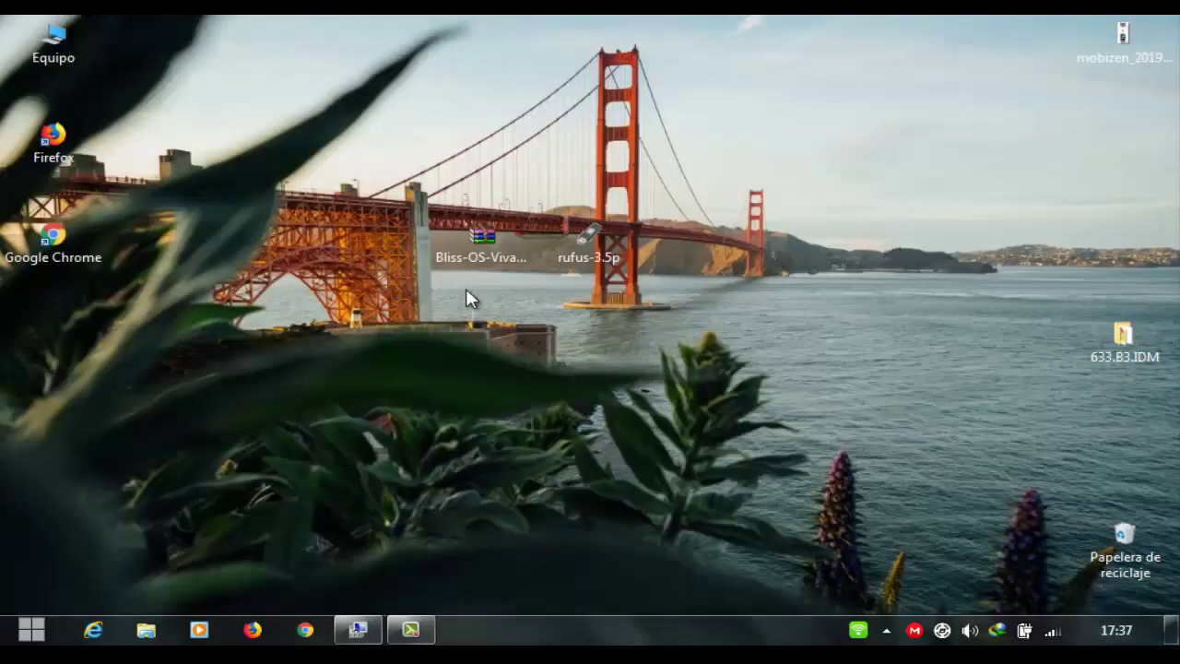
- Move the Bliss-OS-Vivantic.org file to the other side of rufus-3.5p on the desktop
{"action": "left_click_drag", "start_coordinate": [479, 256], "coordinate": [623, 167]}
{"action": "left_click_drag", "start_coordinate": [691, 244], "coordinate": [692, 244]}
{"action": "left_click", "coordinate": [636, 325]}
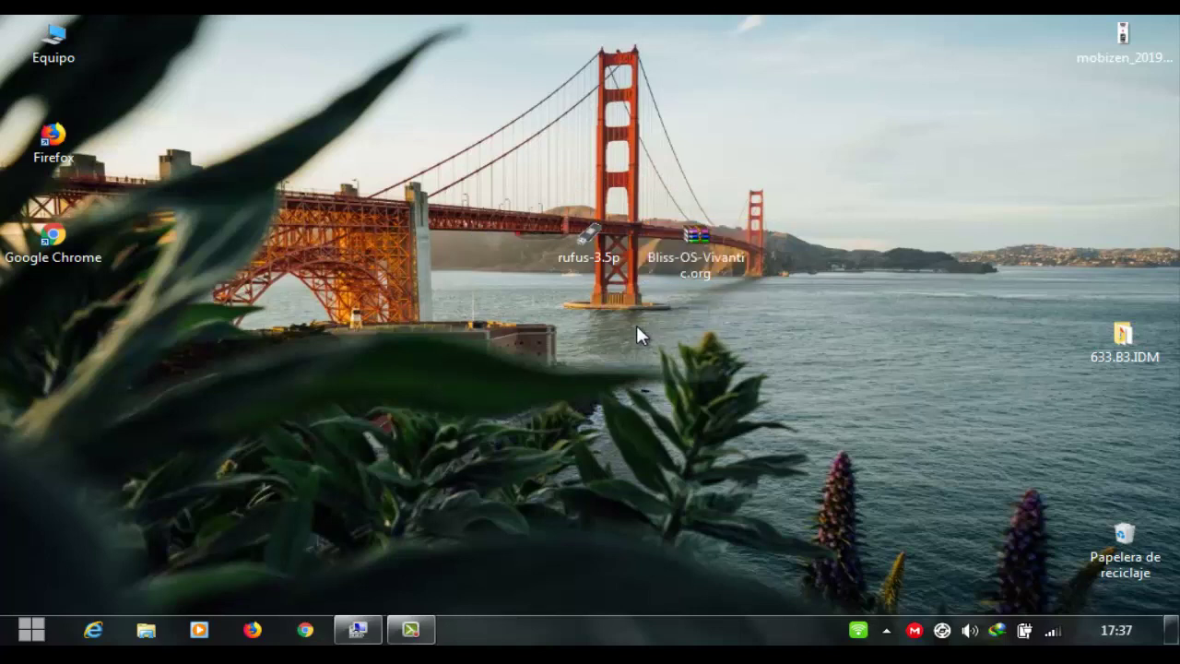
- Run rufus-3.5p from the desktop as administrator and decline the online update check
{"action": "left_click", "coordinate": [600, 243]}
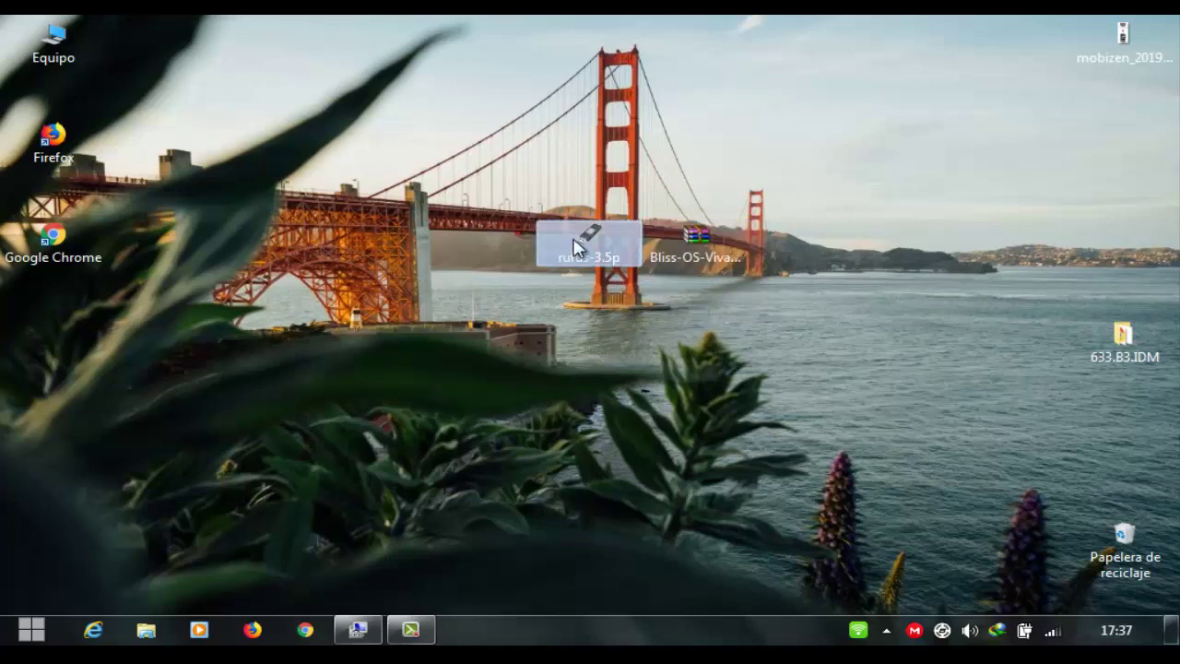
{"action": "left_click", "coordinate": [709, 238]}
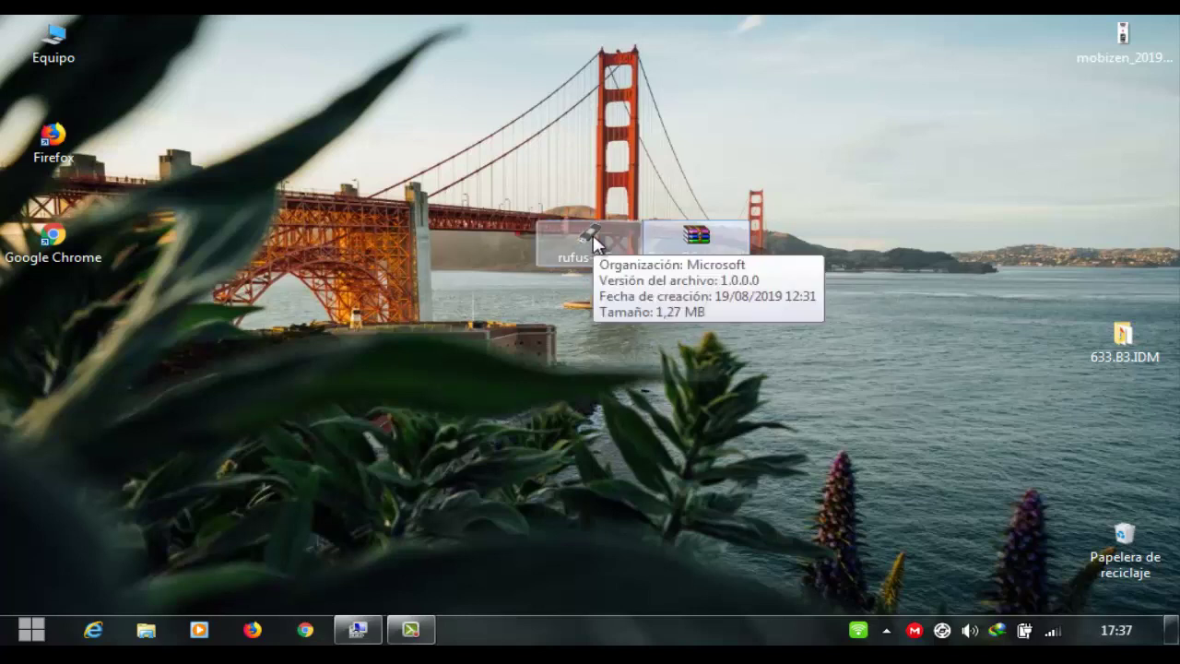
{"action": "left_click", "coordinate": [562, 241]}
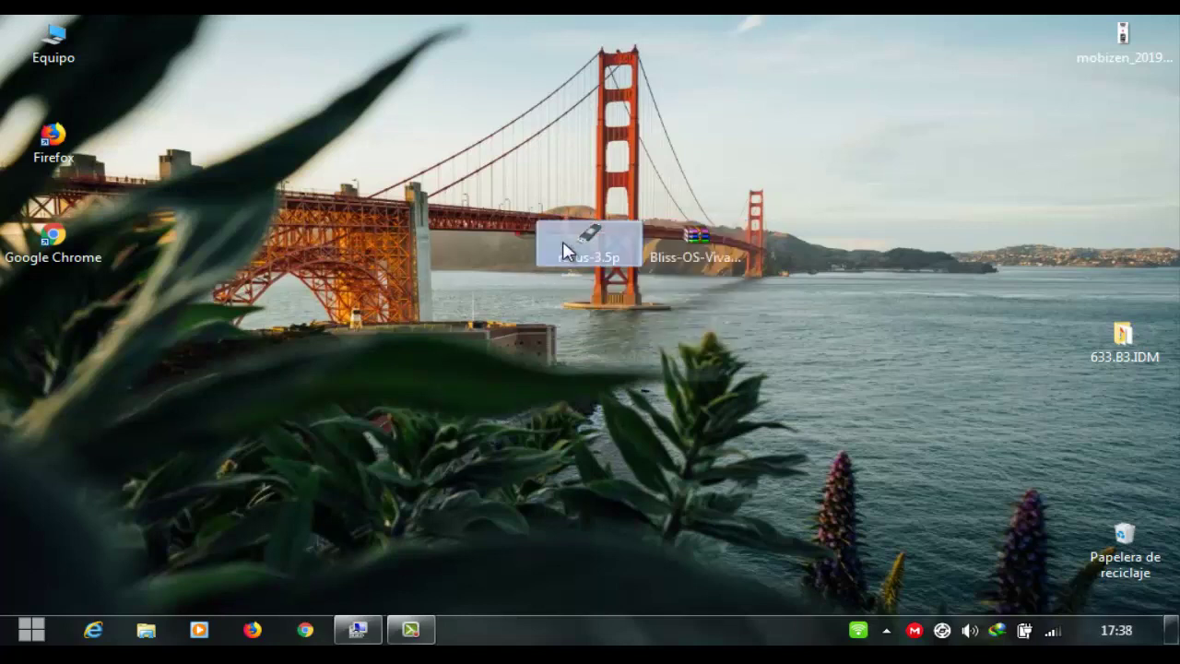
{"action": "right_click", "coordinate": [562, 240]}
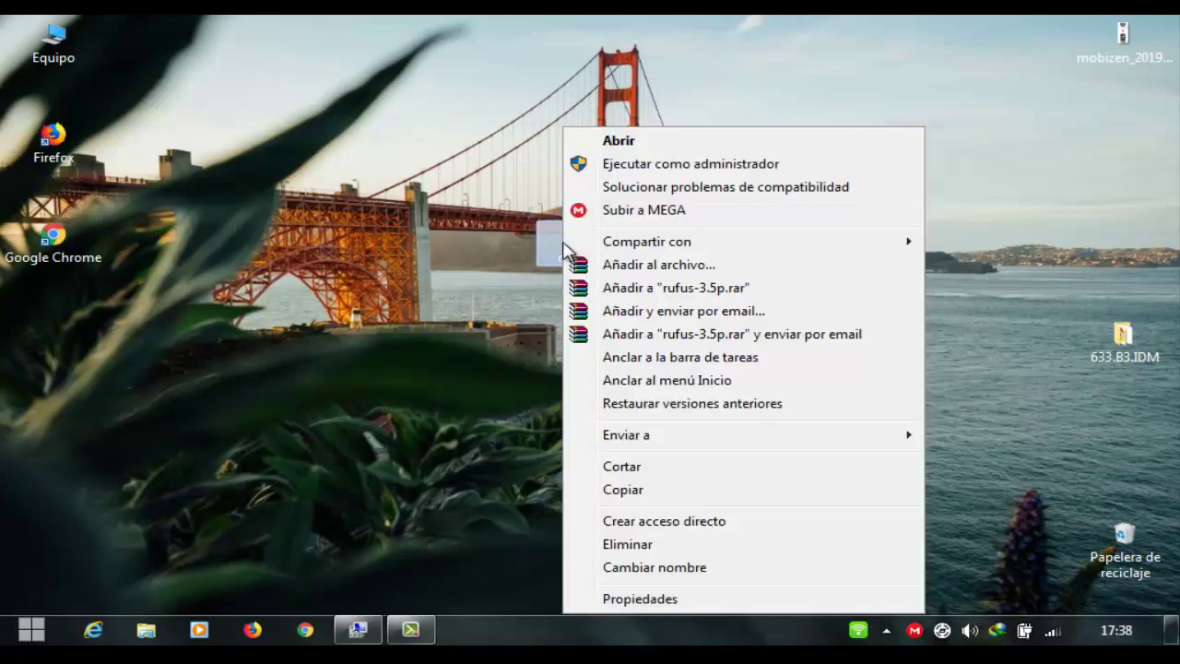
{"action": "left_click", "coordinate": [602, 165]}
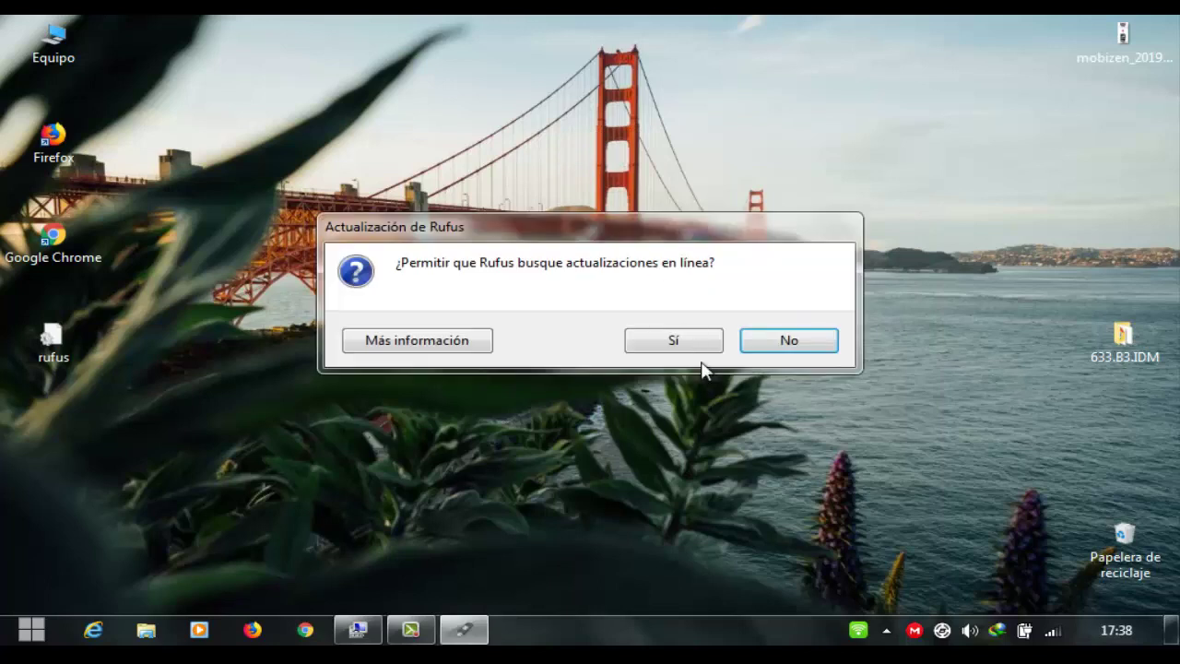
{"action": "left_click", "coordinate": [800, 341]}
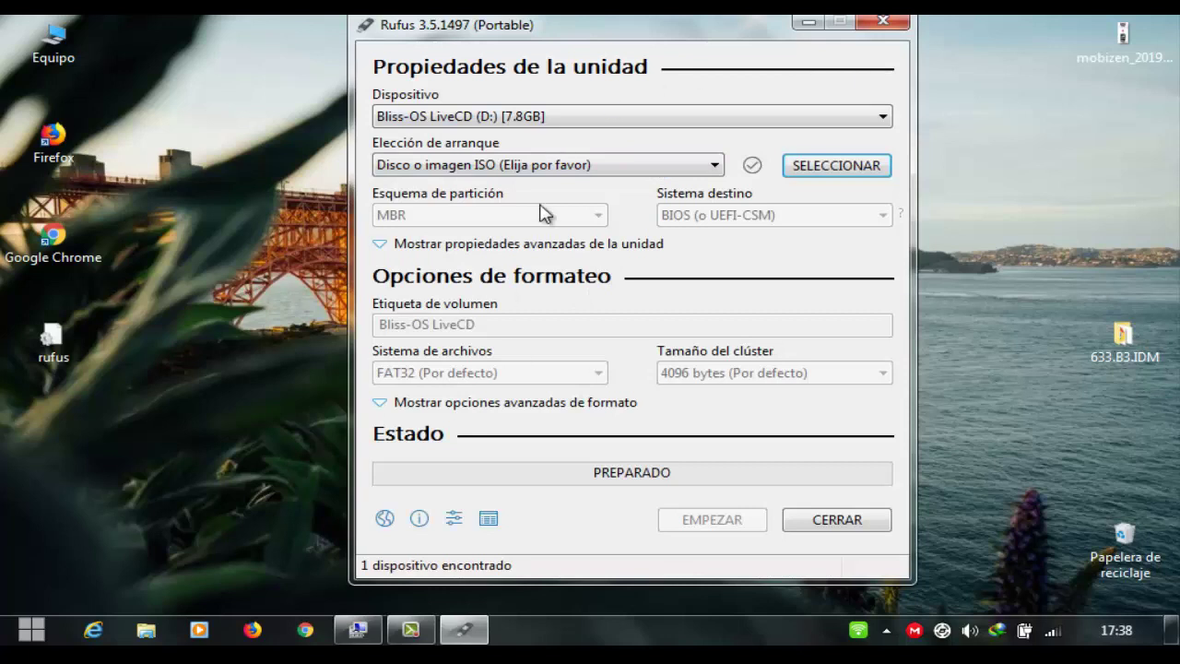
- Load the Bliss-OS-Vivantic.org ISO from the desktop as the boot image and check the USB drive in Equipo
{"action": "left_click", "coordinate": [866, 173]}
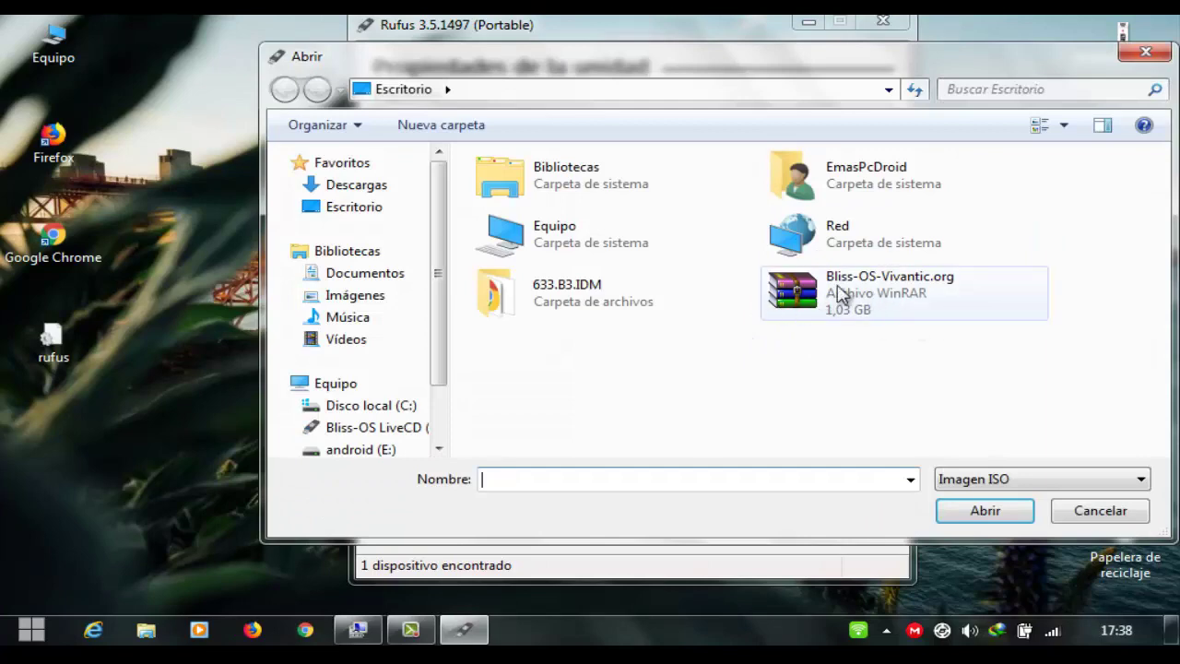
{"action": "left_click", "coordinate": [899, 312]}
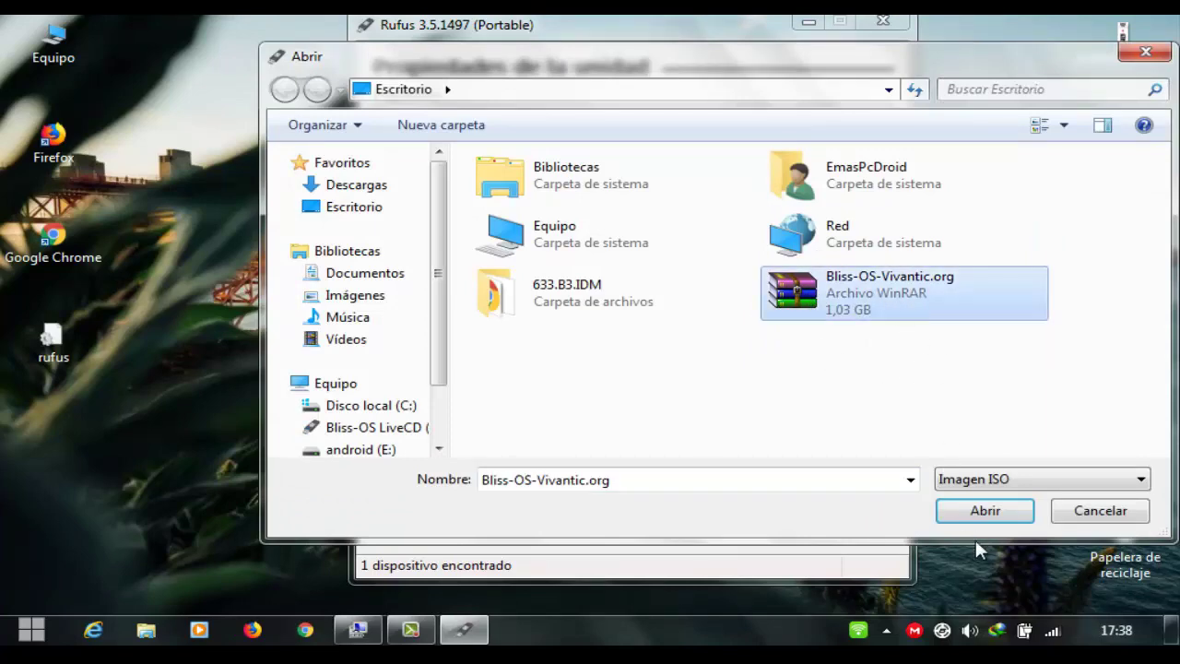
{"action": "left_click", "coordinate": [985, 511]}
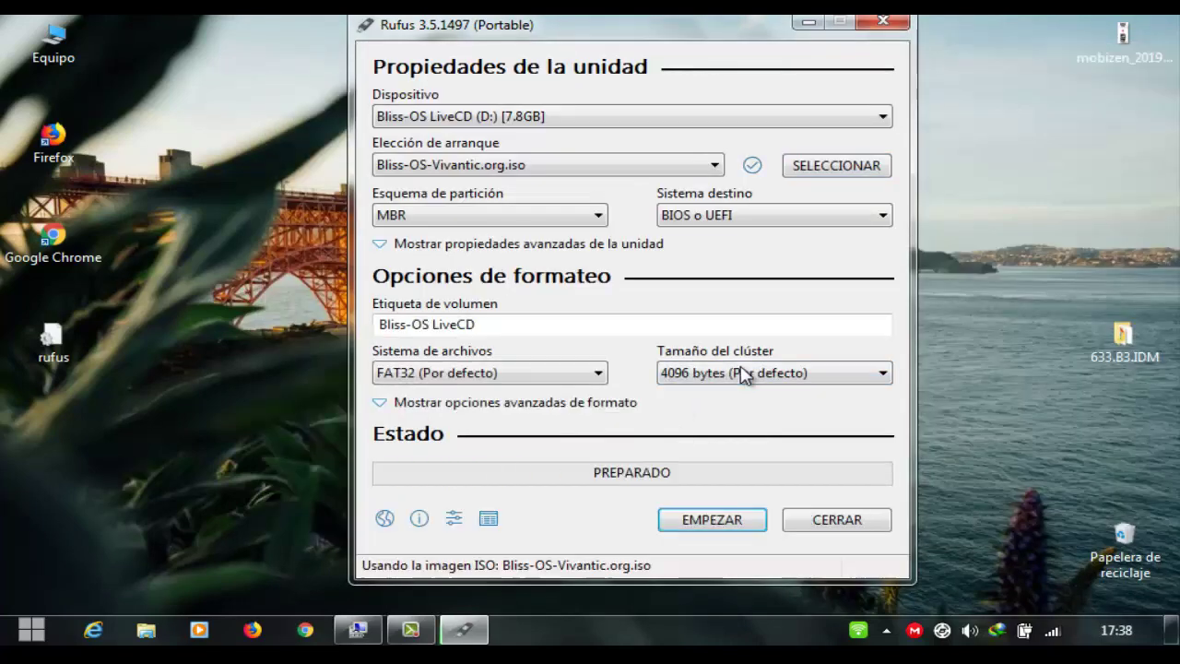
{"action": "double_click", "coordinate": [25, 54]}
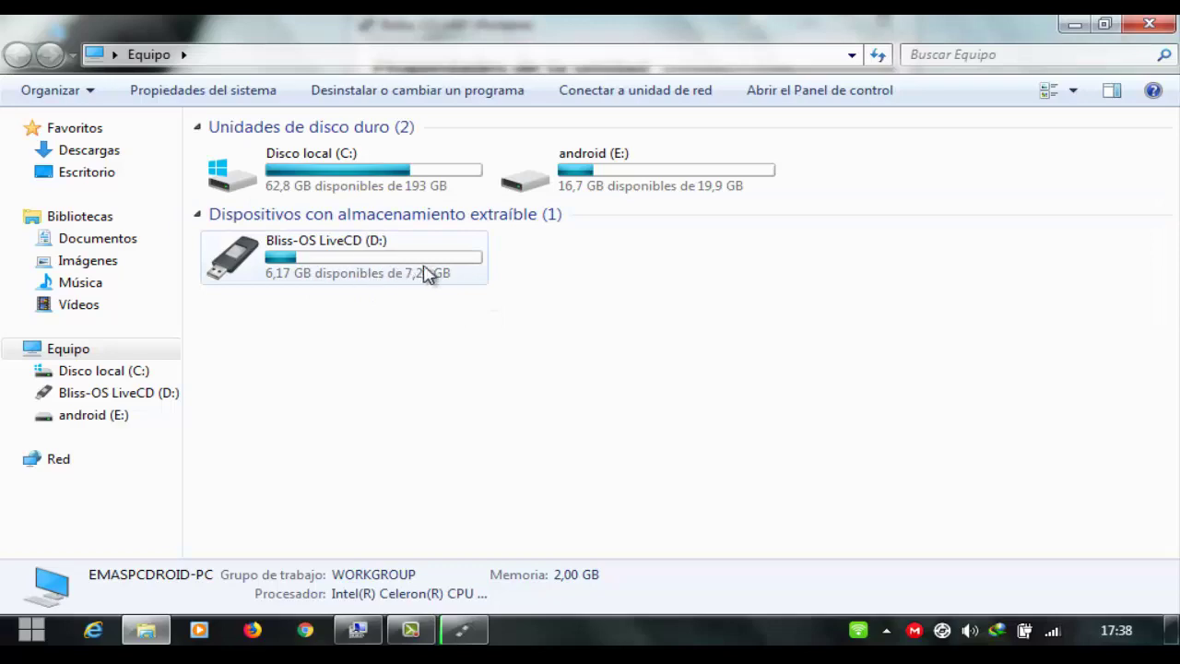
{"action": "left_click", "coordinate": [1107, 26]}
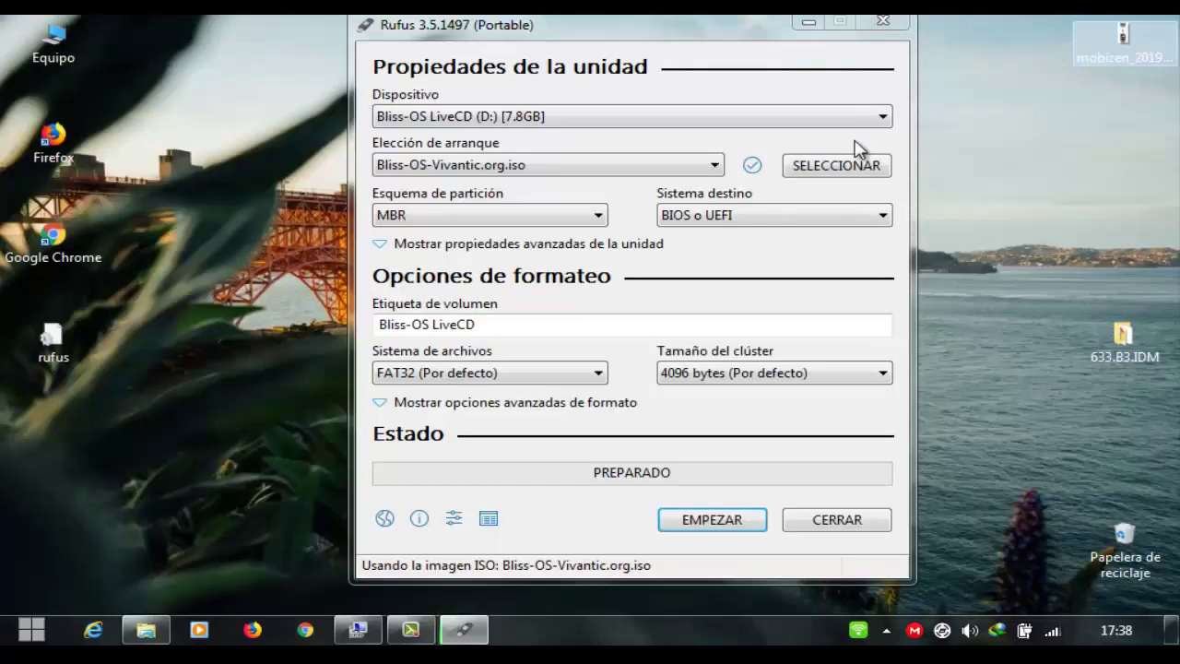
- Start writing the image to the USB drive, cancel at the ISOHybrid write-mode choice, and close Rufus
{"action": "left_click", "coordinate": [748, 530]}
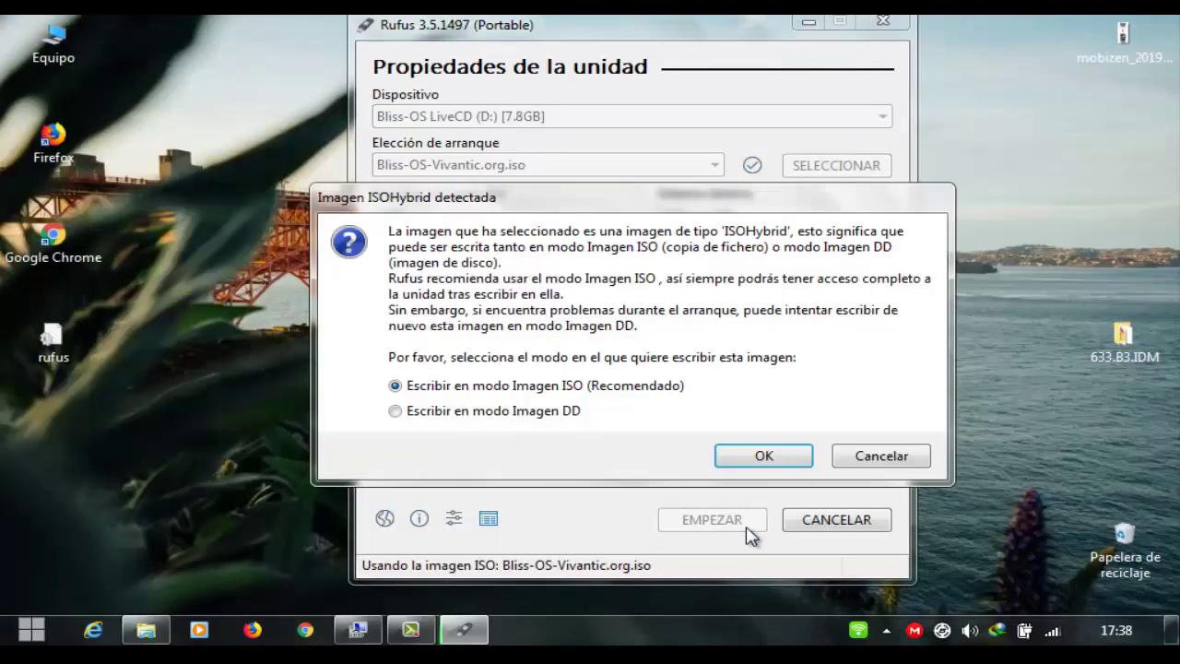
{"action": "left_click", "coordinate": [922, 458]}
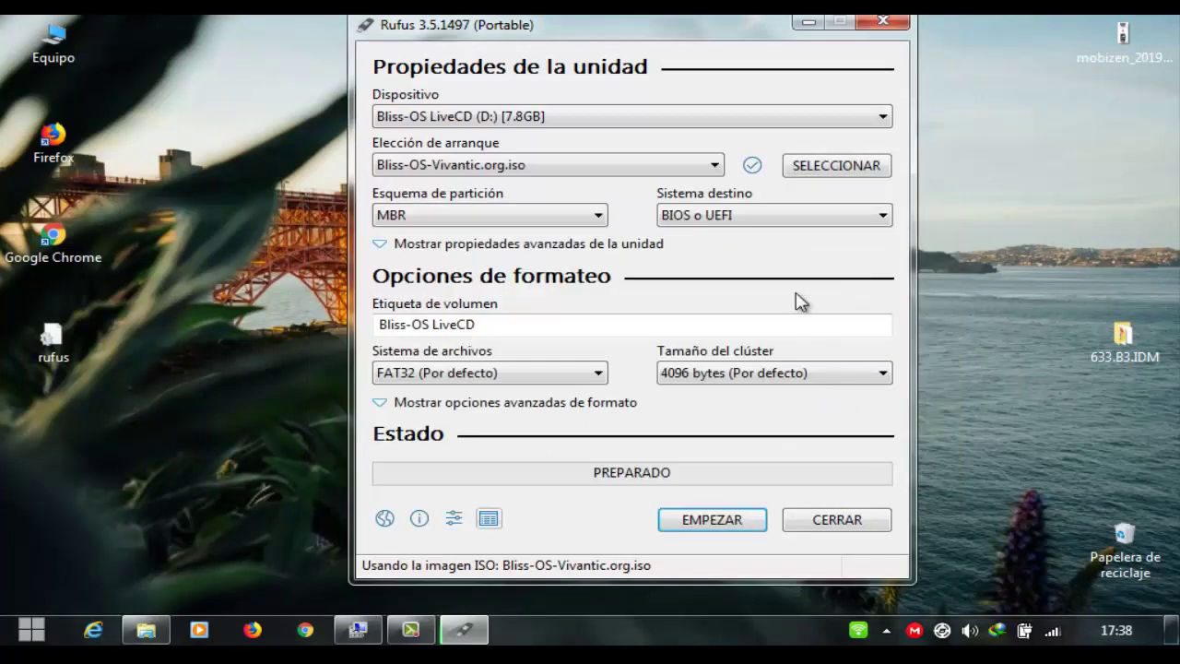
{"action": "left_click", "coordinate": [884, 22]}
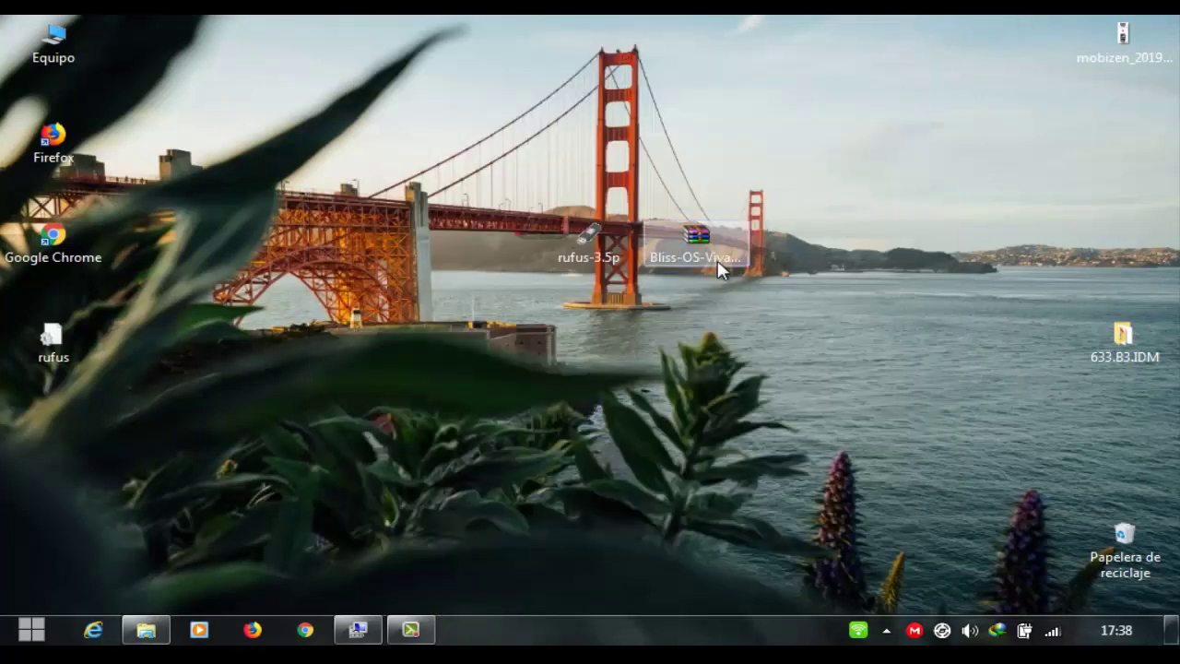
- Examine the files on the Bliss-OS LiveCD (D:) USB drive and return to the drive overview in Equipo
{"action": "left_click", "coordinate": [146, 630]}
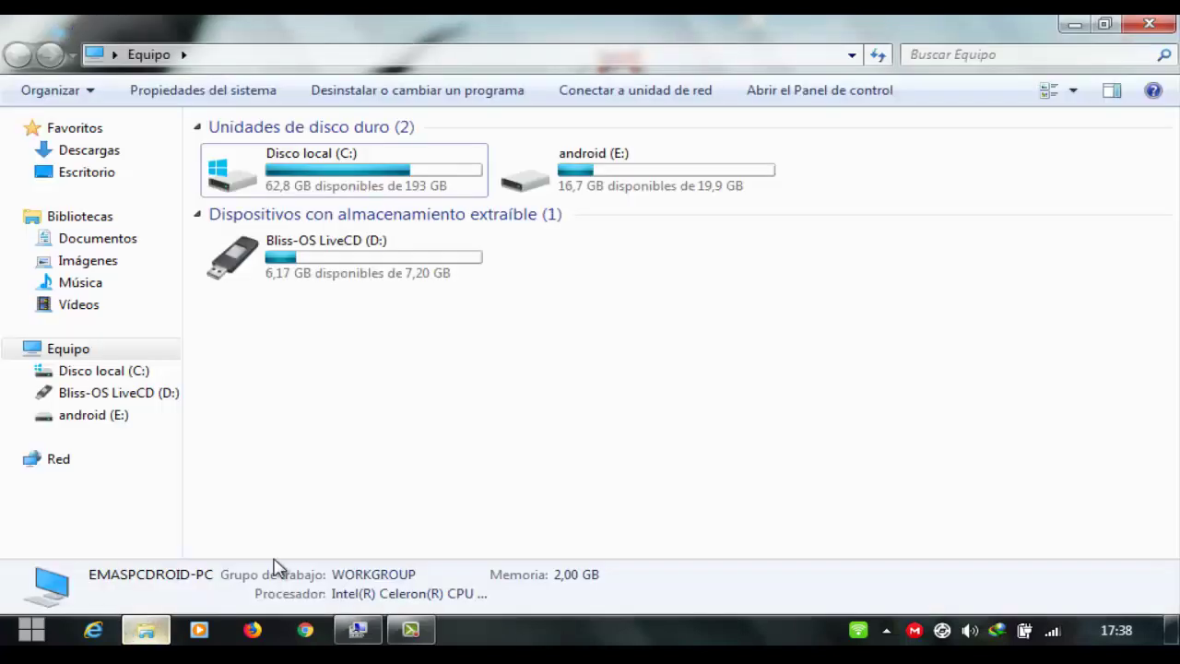
{"action": "double_click", "coordinate": [375, 261]}
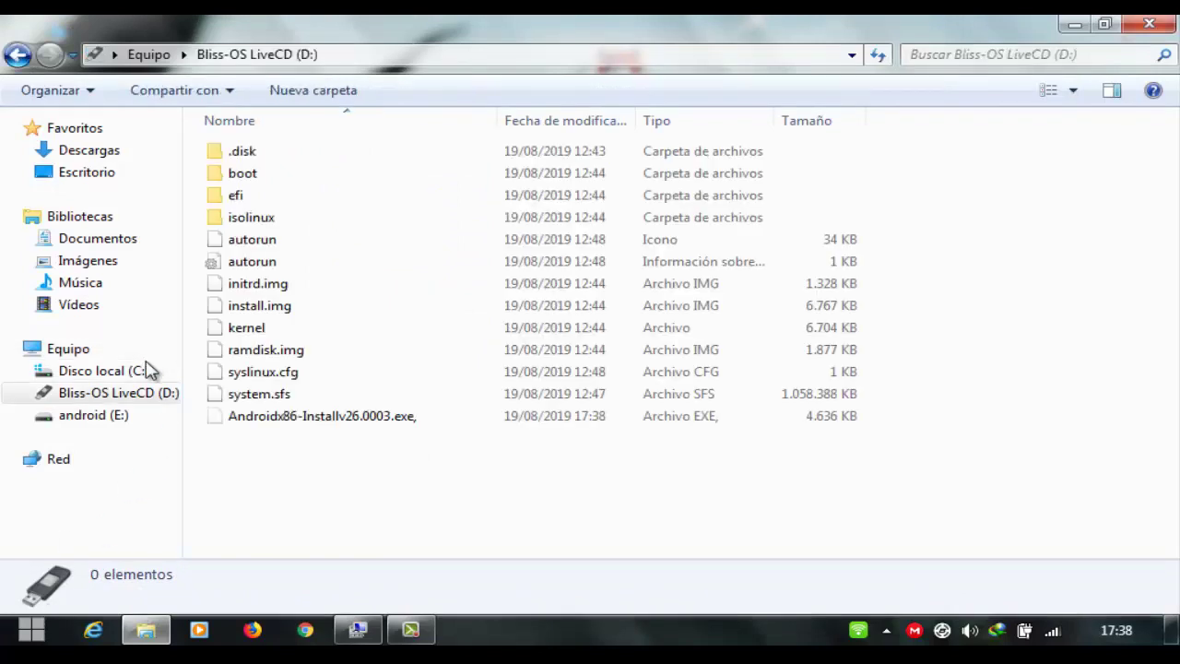
{"action": "left_click", "coordinate": [70, 350]}
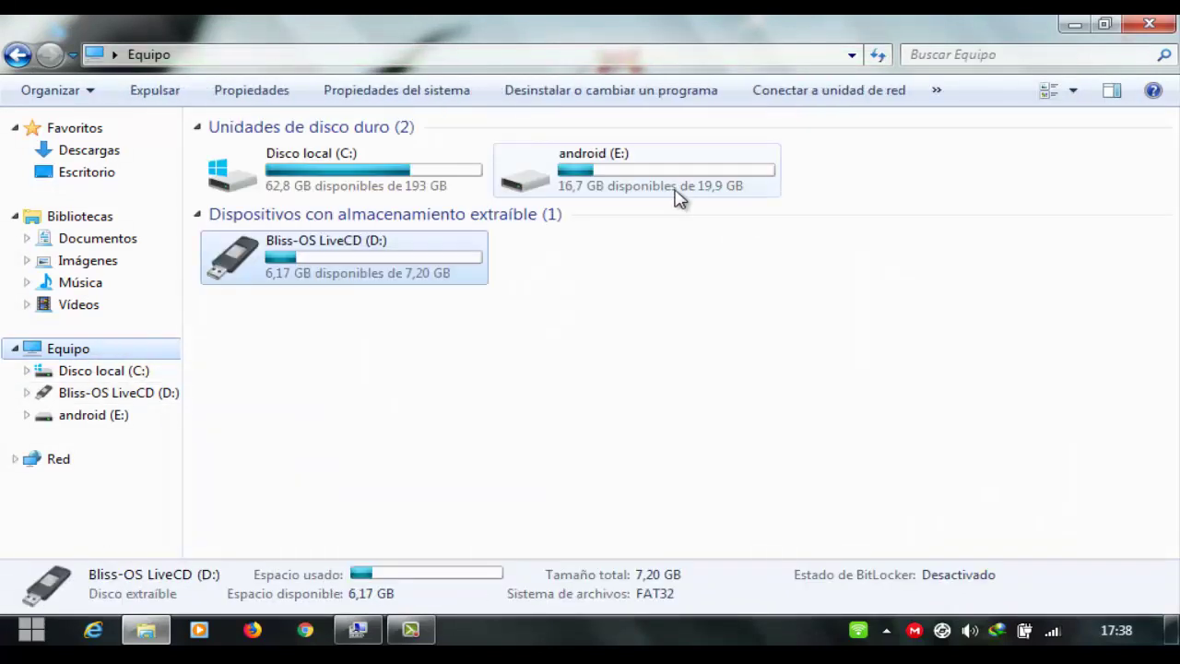
{"action": "left_click", "coordinate": [565, 373]}
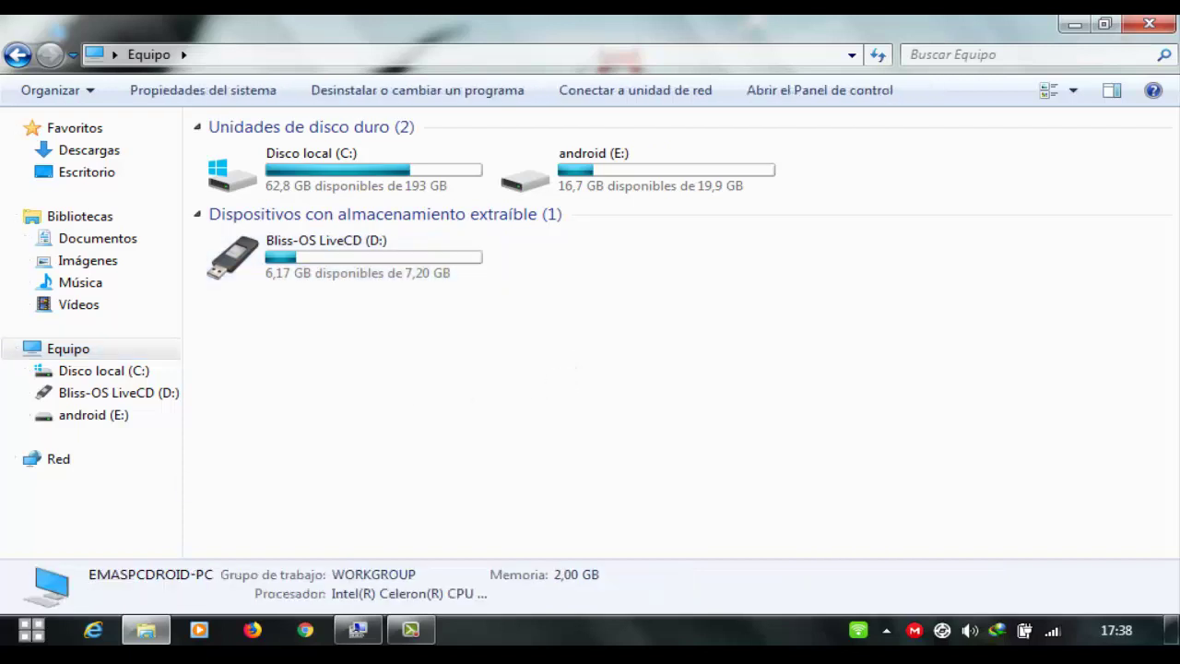
- Search for "AD" to open Administración de equipos, close the Equipo window, and show Administración de discos
{"action": "key", "text": "super"}
{"action": "left_click", "coordinate": [71, 583]}
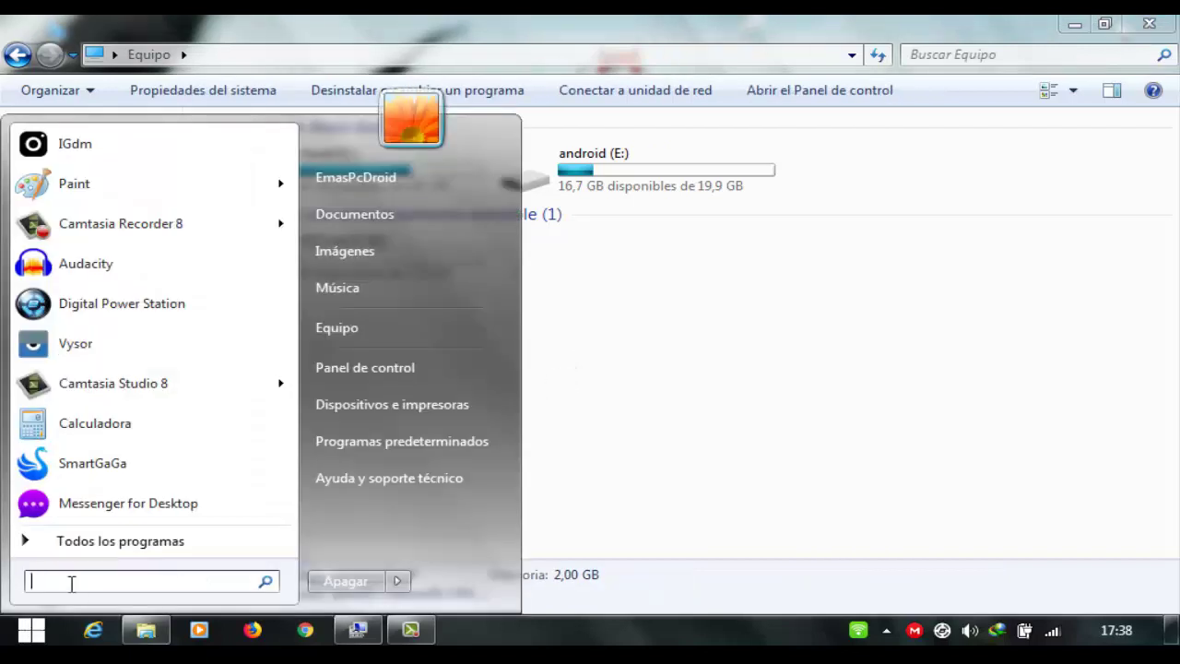
{"action": "type", "text": "AD"}
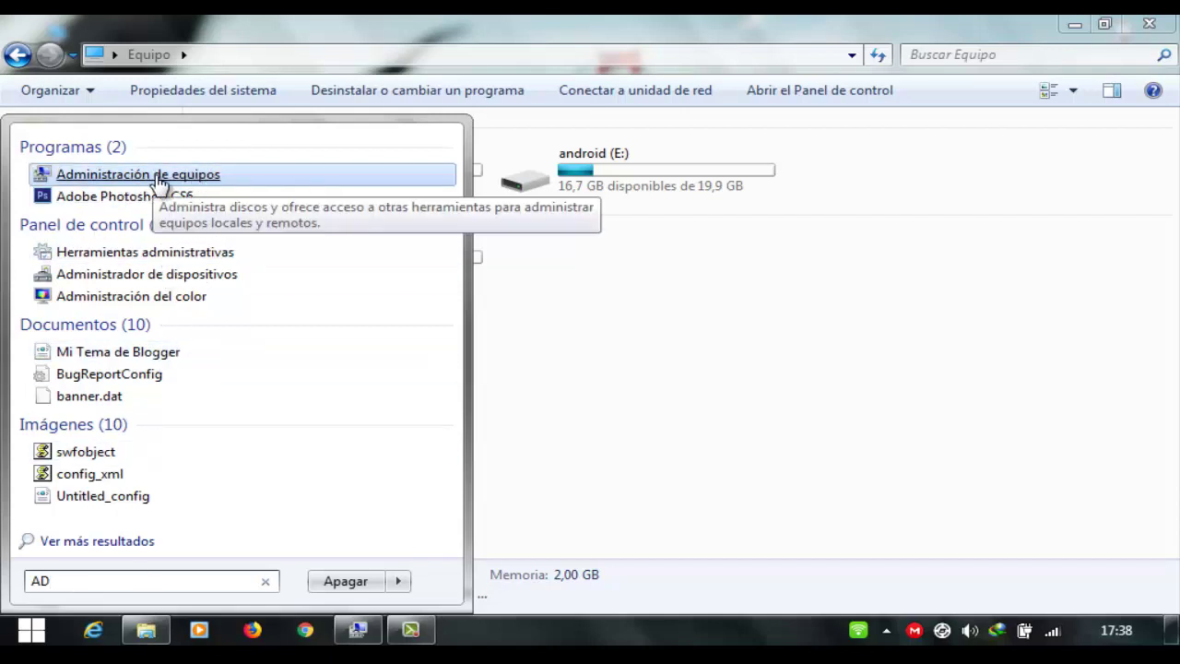
{"action": "key", "text": "Escape"}
{"action": "left_click", "coordinate": [1149, 24]}
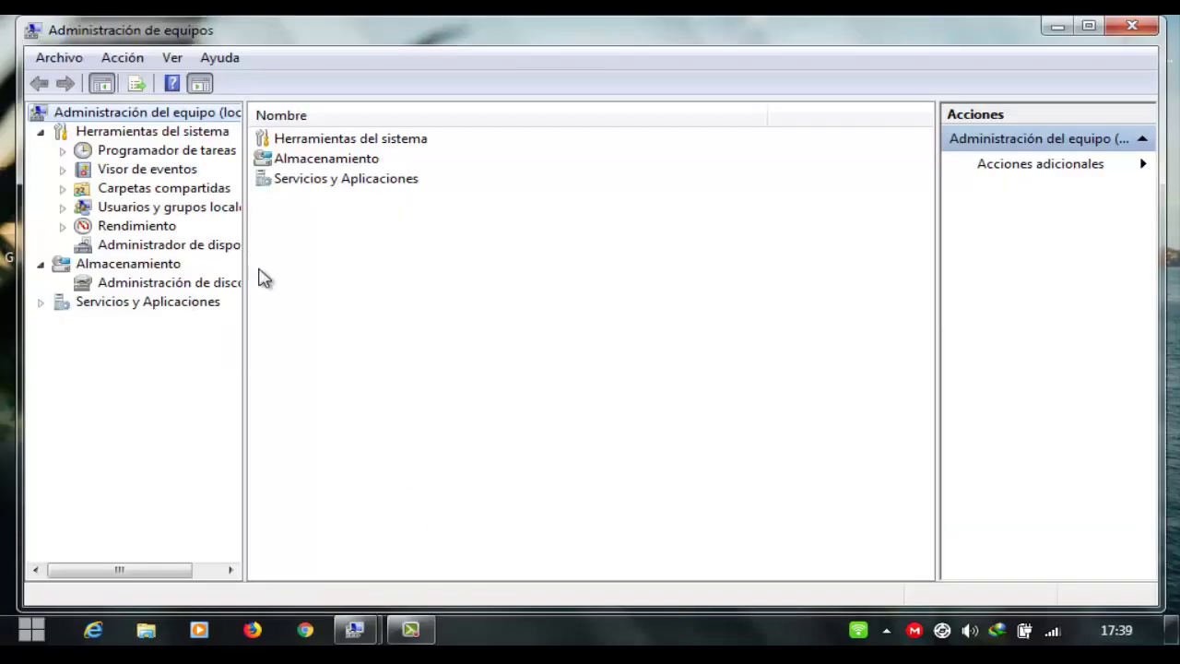
{"action": "left_click", "coordinate": [168, 285]}
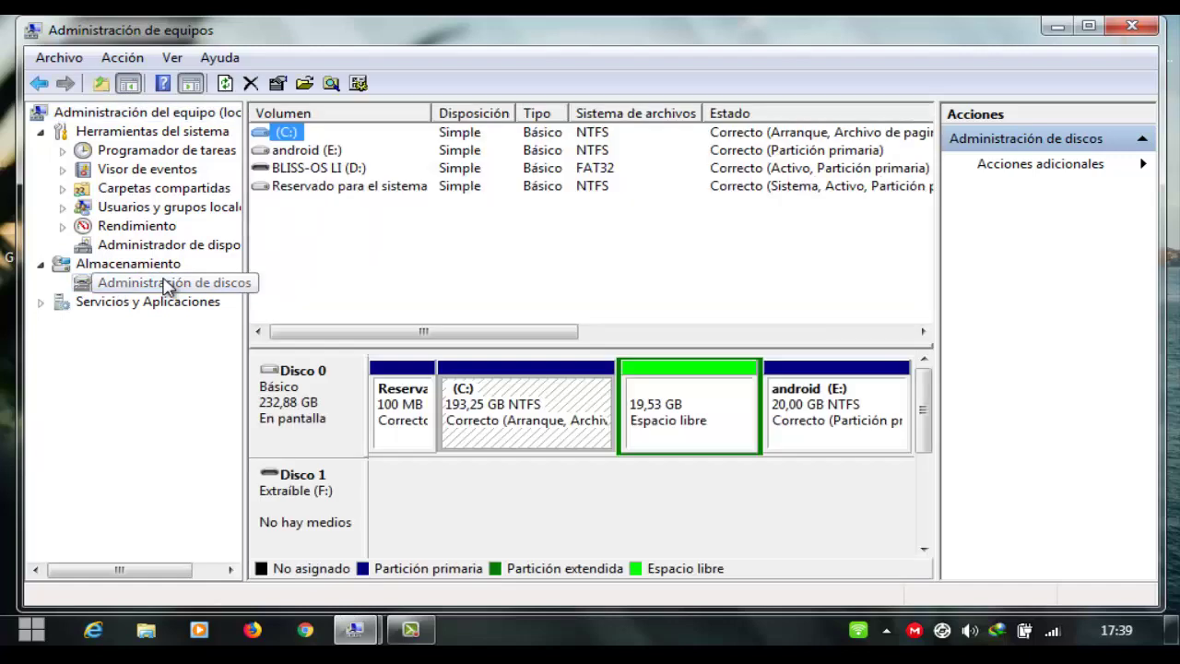
- Shrink the C: volume on Disco 0 by 10000 MB
{"action": "left_click", "coordinate": [567, 441]}
{"action": "right_click", "coordinate": [535, 419]}
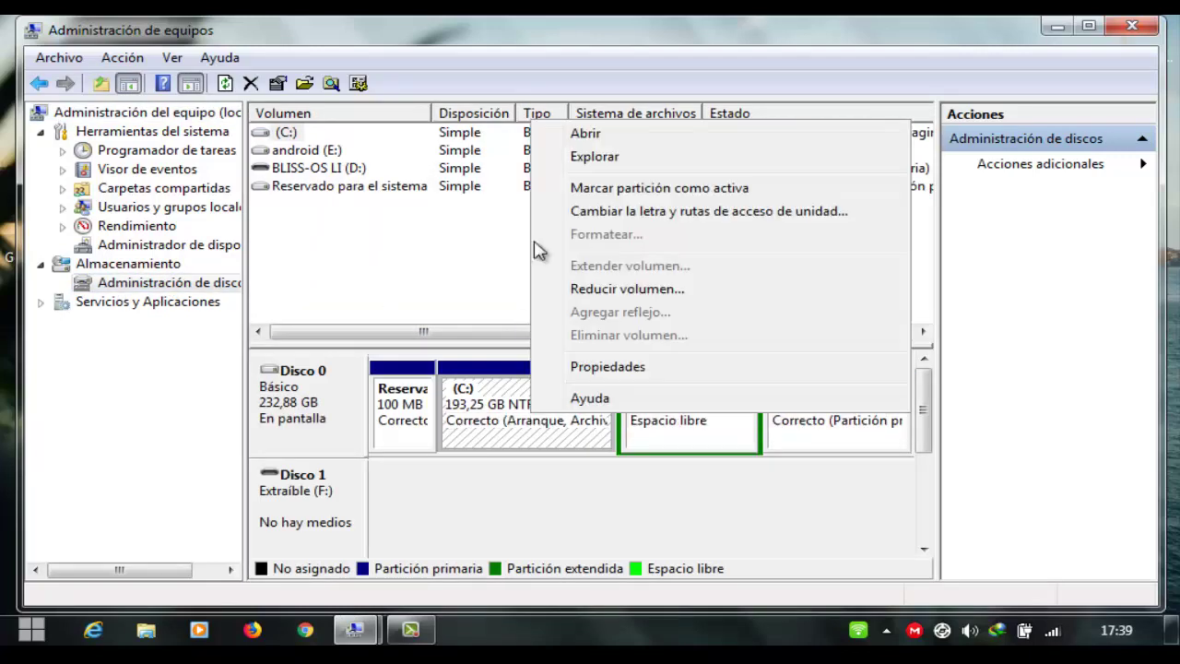
{"action": "left_click", "coordinate": [613, 289]}
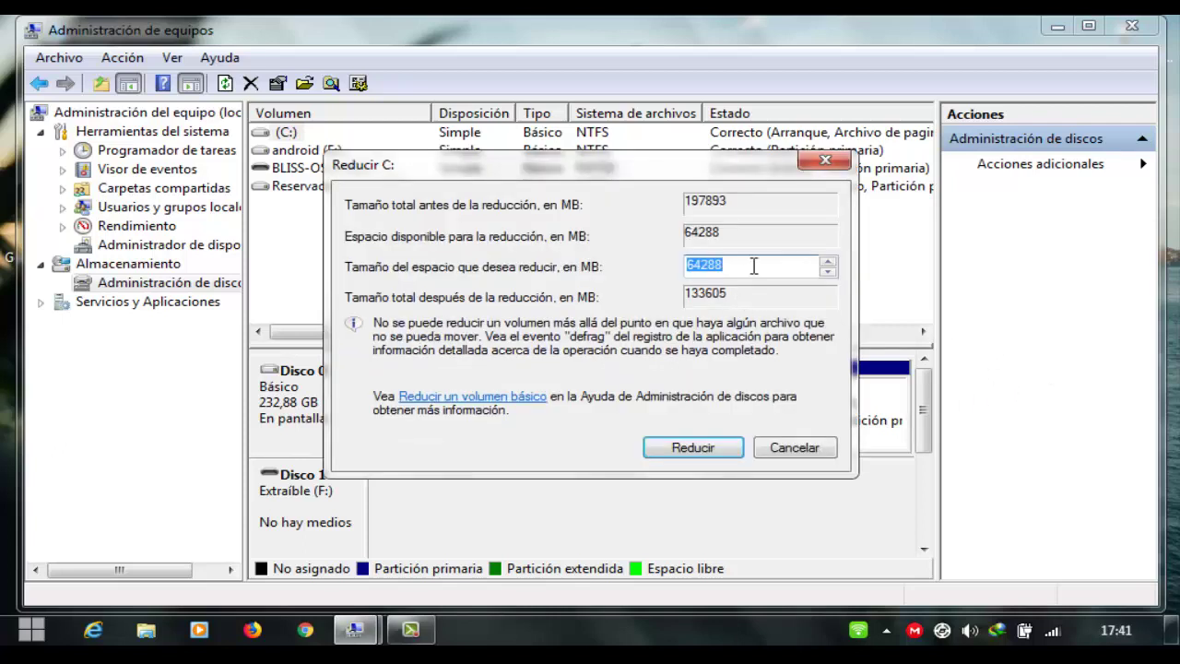
{"action": "type", "text": "10"}
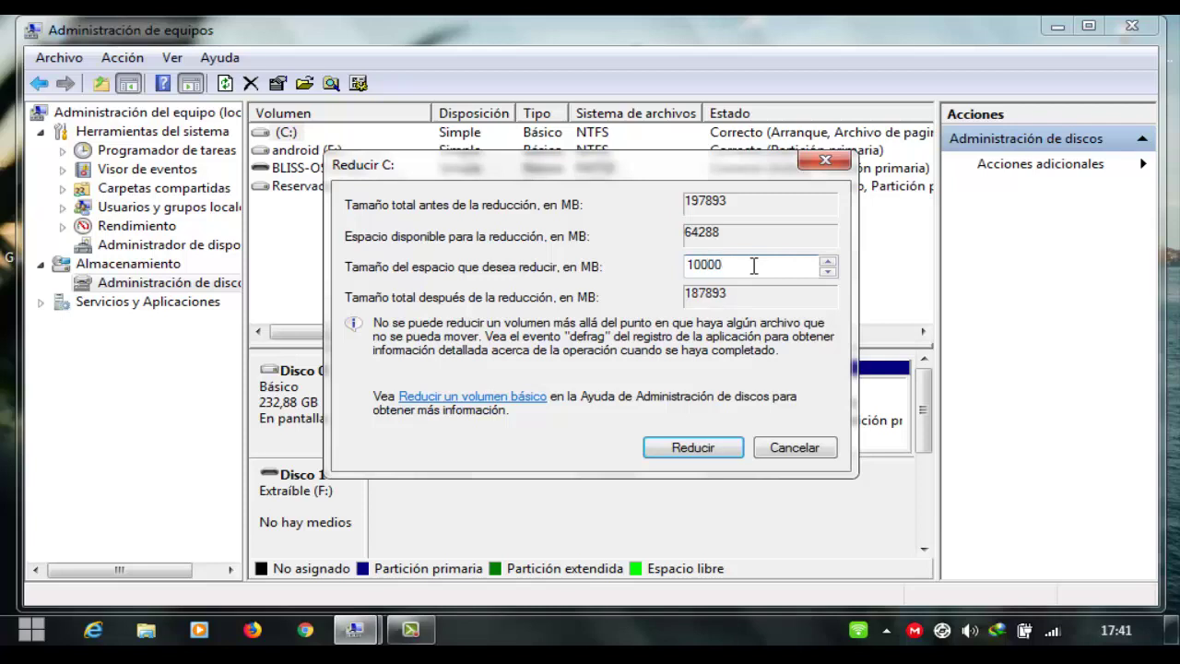
{"action": "type", "text": "000"}
{"action": "left_click", "coordinate": [692, 449]}
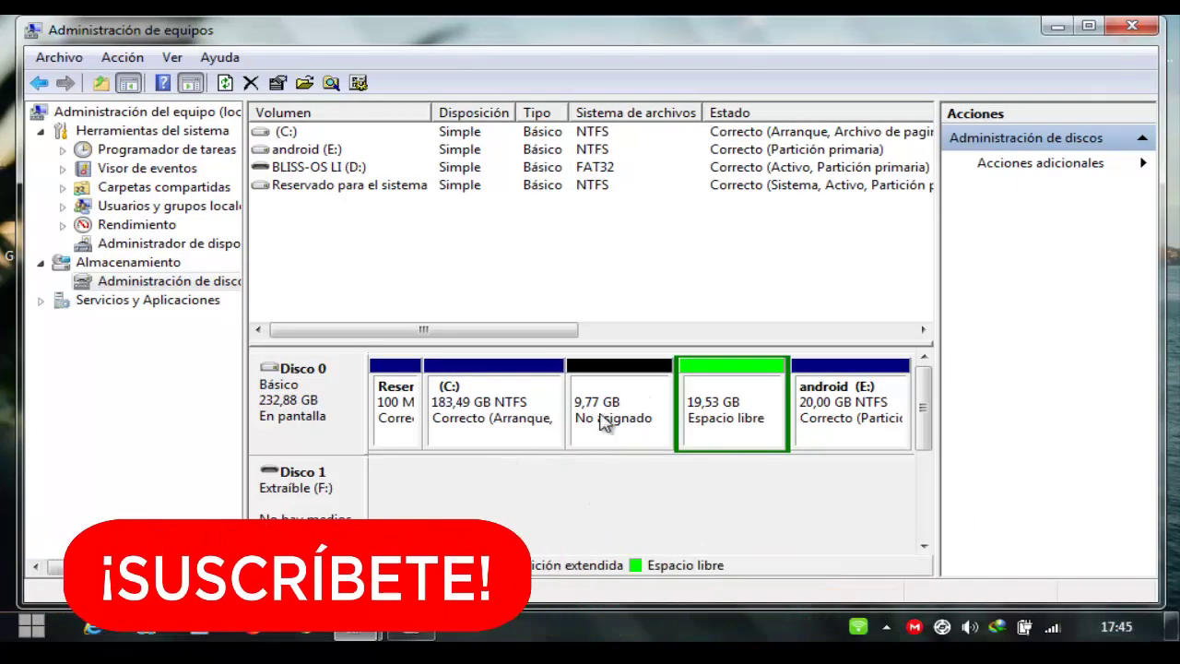
- Set up a new simple volume in the 19,53 GB free space, keeping the default size and assigning drive letter G
{"action": "left_click", "coordinate": [627, 441]}
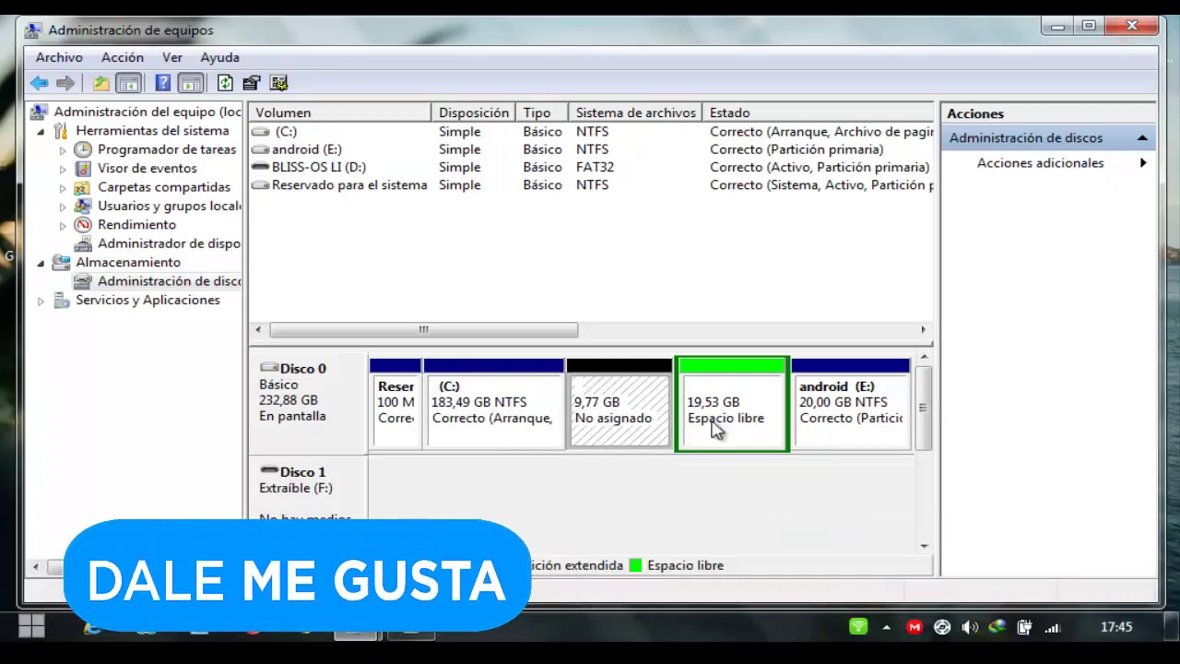
{"action": "left_click", "coordinate": [718, 429]}
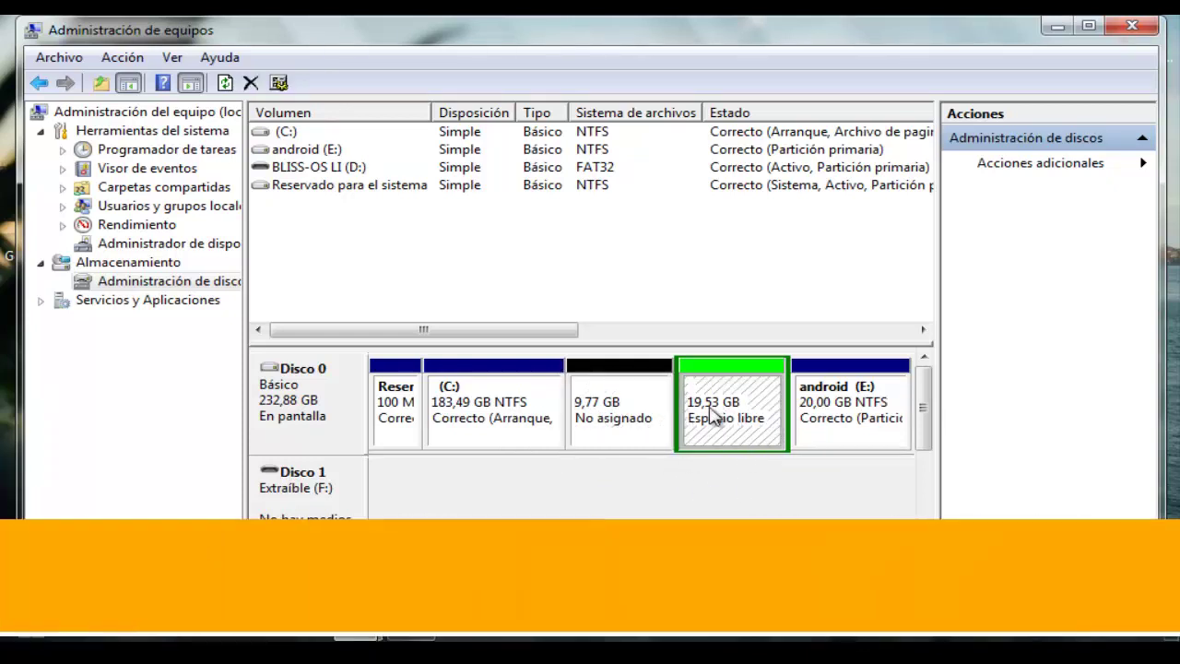
{"action": "right_click", "coordinate": [713, 414]}
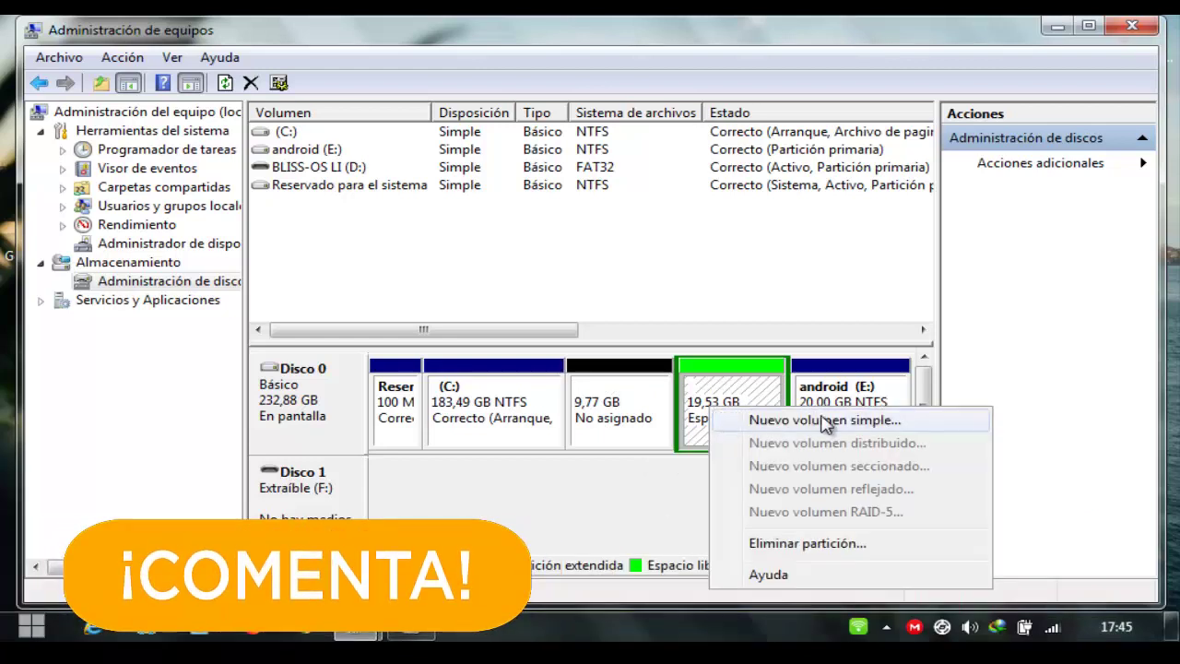
{"action": "left_click", "coordinate": [771, 423]}
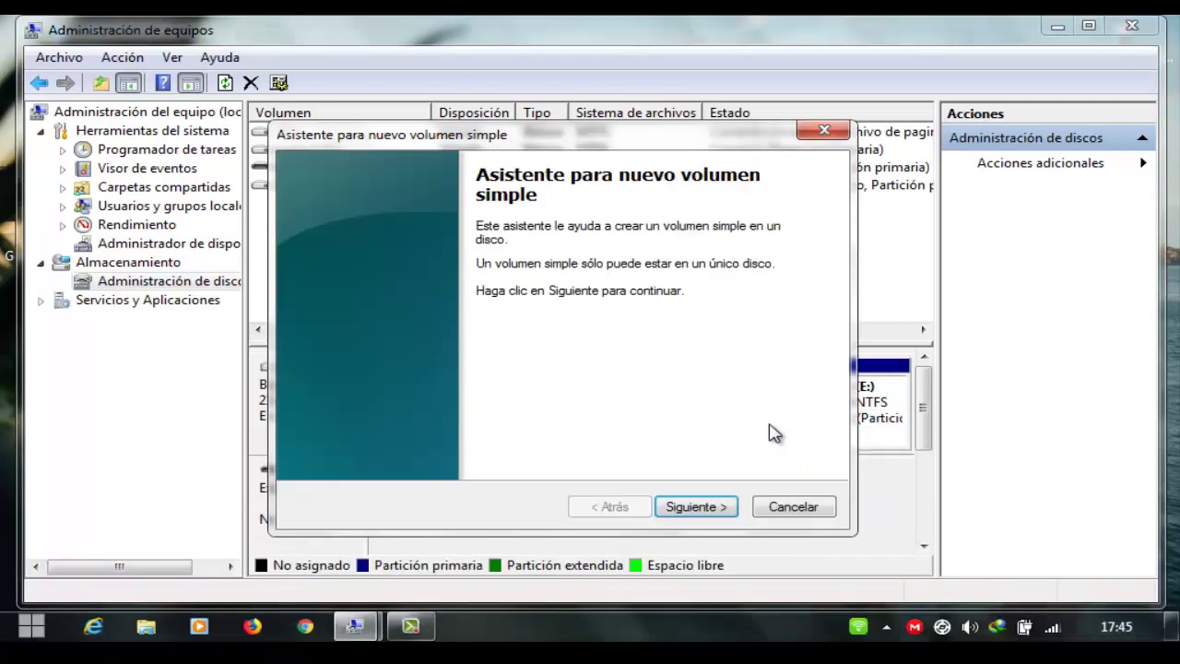
{"action": "left_click", "coordinate": [697, 509]}
{"action": "left_click", "coordinate": [703, 514]}
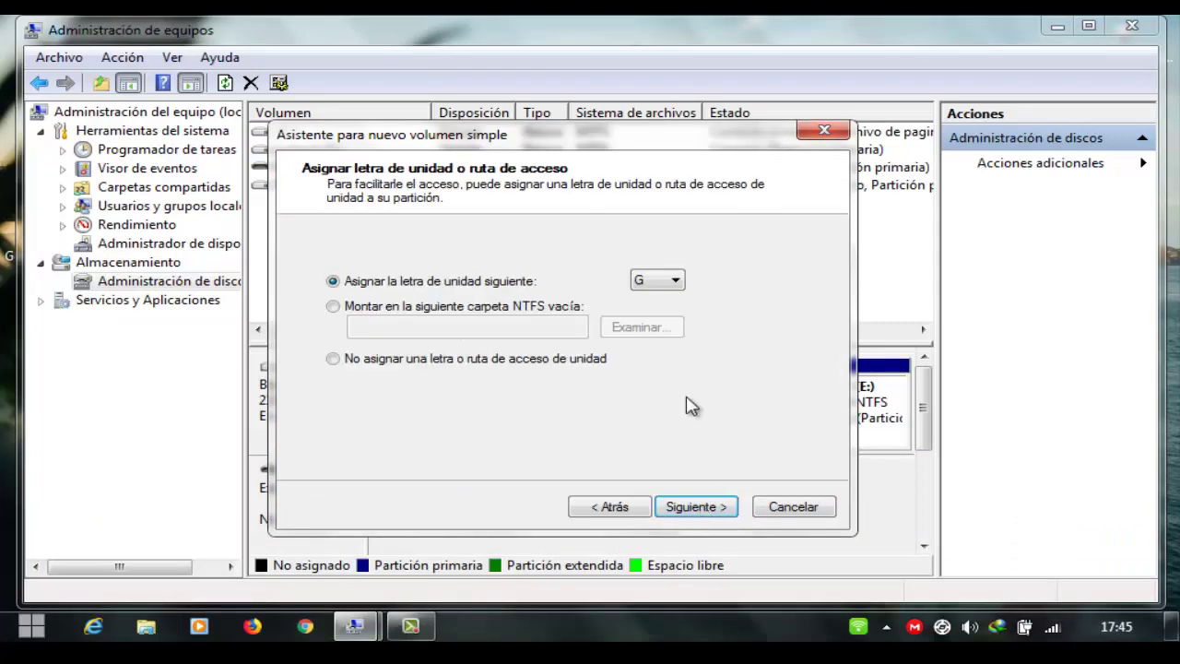
{"action": "left_click", "coordinate": [651, 282]}
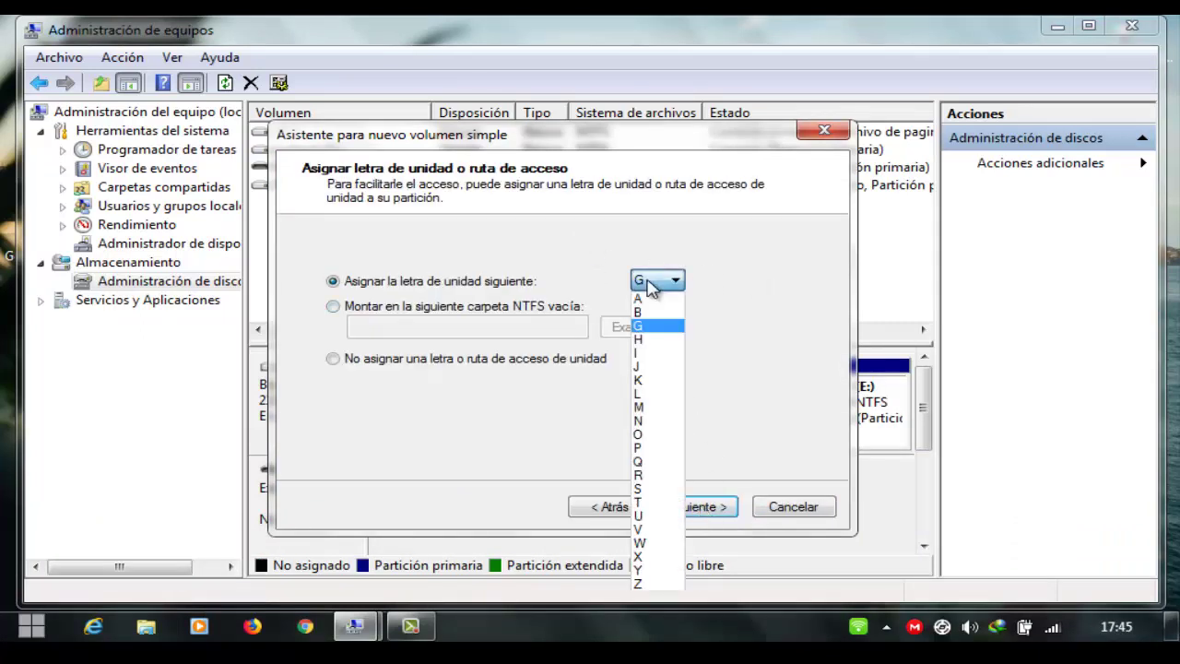
{"action": "left_click", "coordinate": [642, 324]}
{"action": "left_click", "coordinate": [698, 509]}
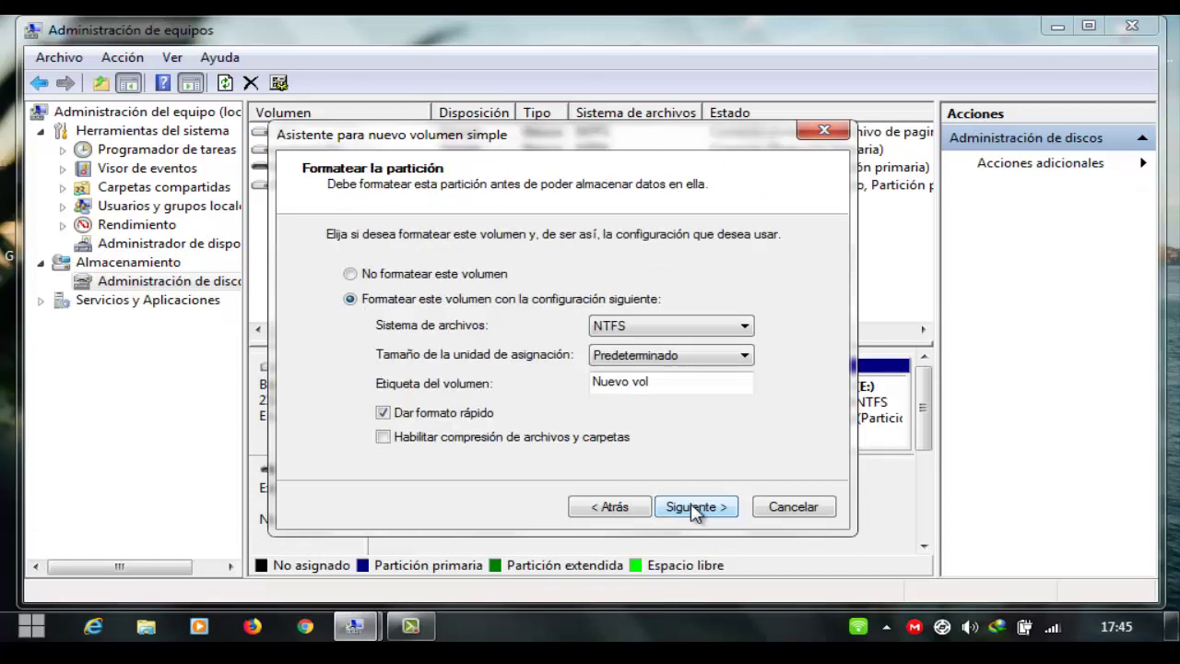
- Label the new volume ANDROID2, keep NTFS with quick format, and finish creating it
{"action": "left_click_drag", "start_coordinate": [655, 385], "coordinate": [455, 395]}
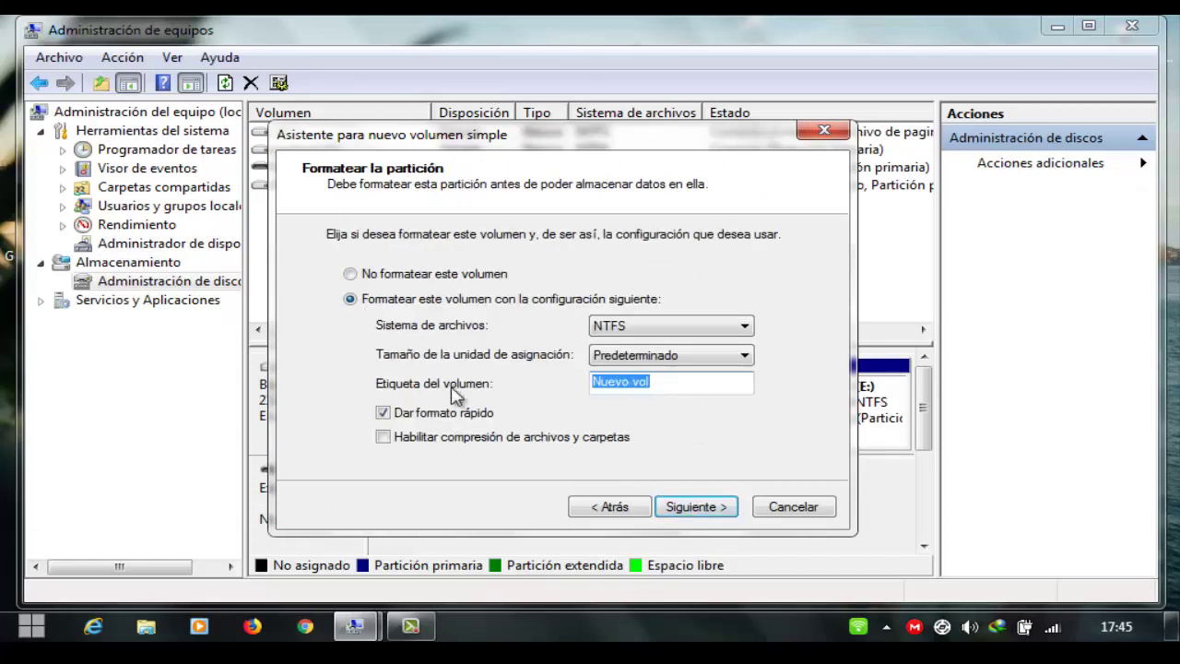
{"action": "type", "text": "ANDROID2"}
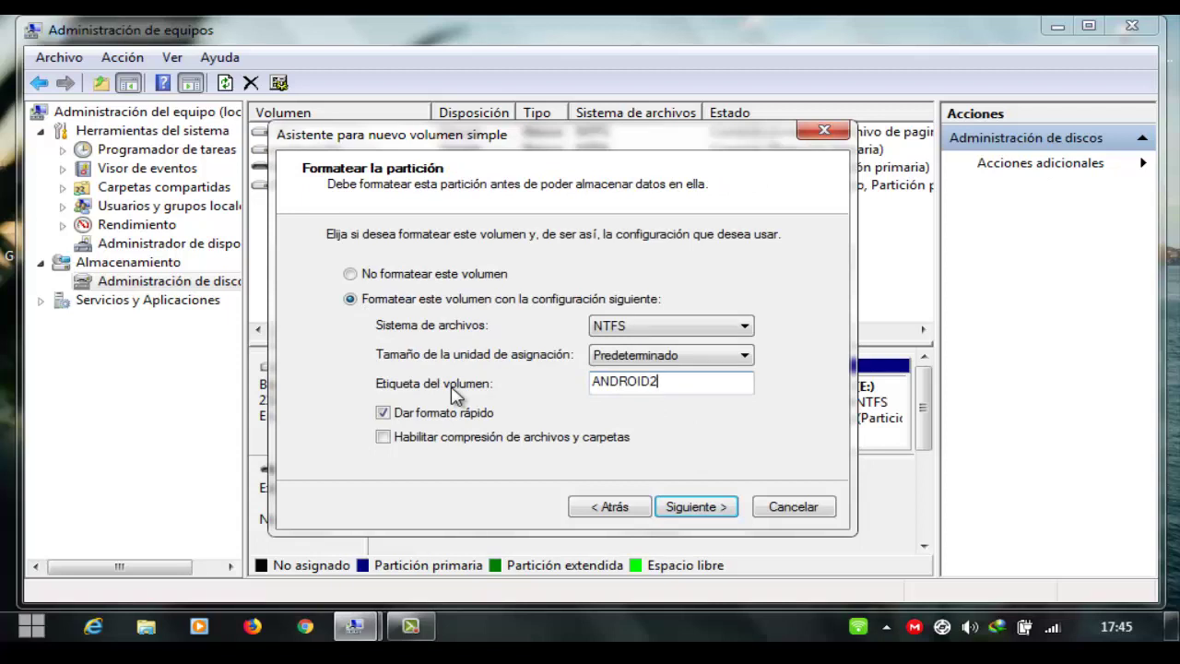
{"action": "key", "text": "Return"}
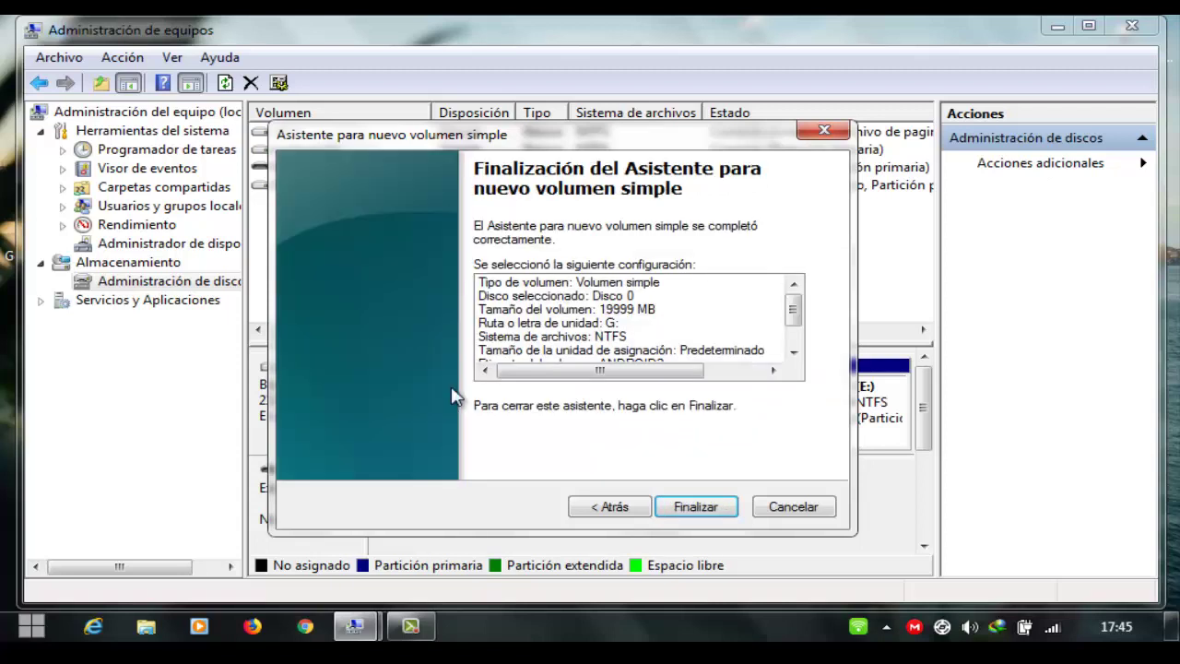
{"action": "left_click", "coordinate": [695, 507]}
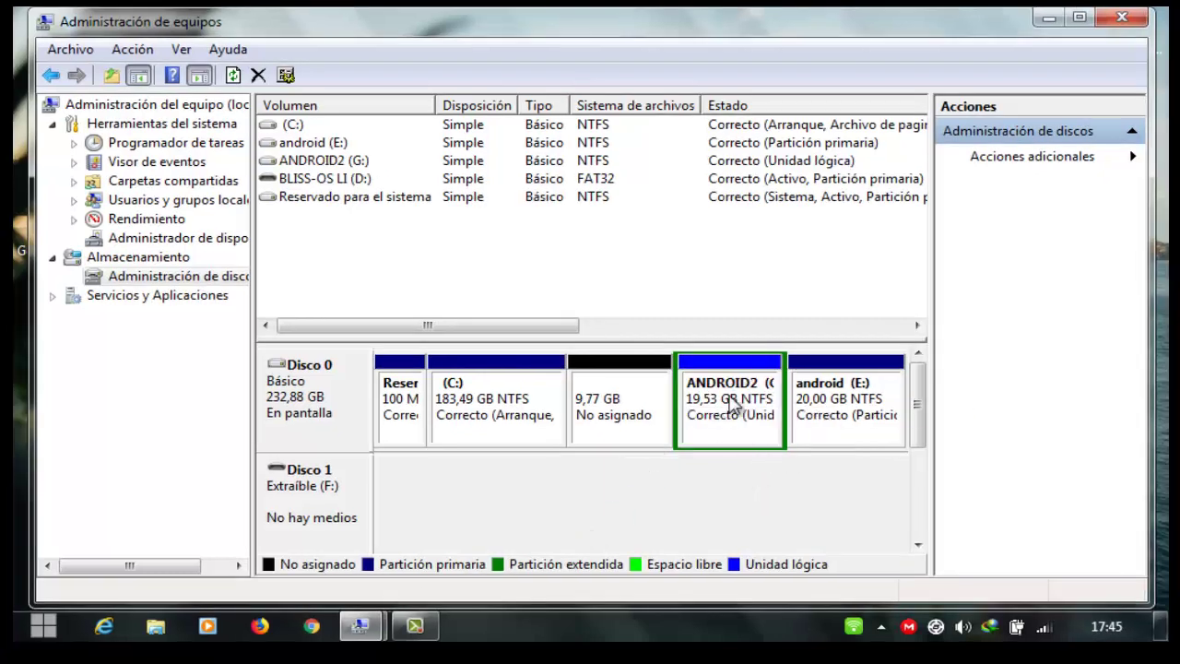
- Put the disk management window away, check the ANDROID2 (G:) drive in Equipo, and close Equipo
{"action": "left_click", "coordinate": [1146, 22]}
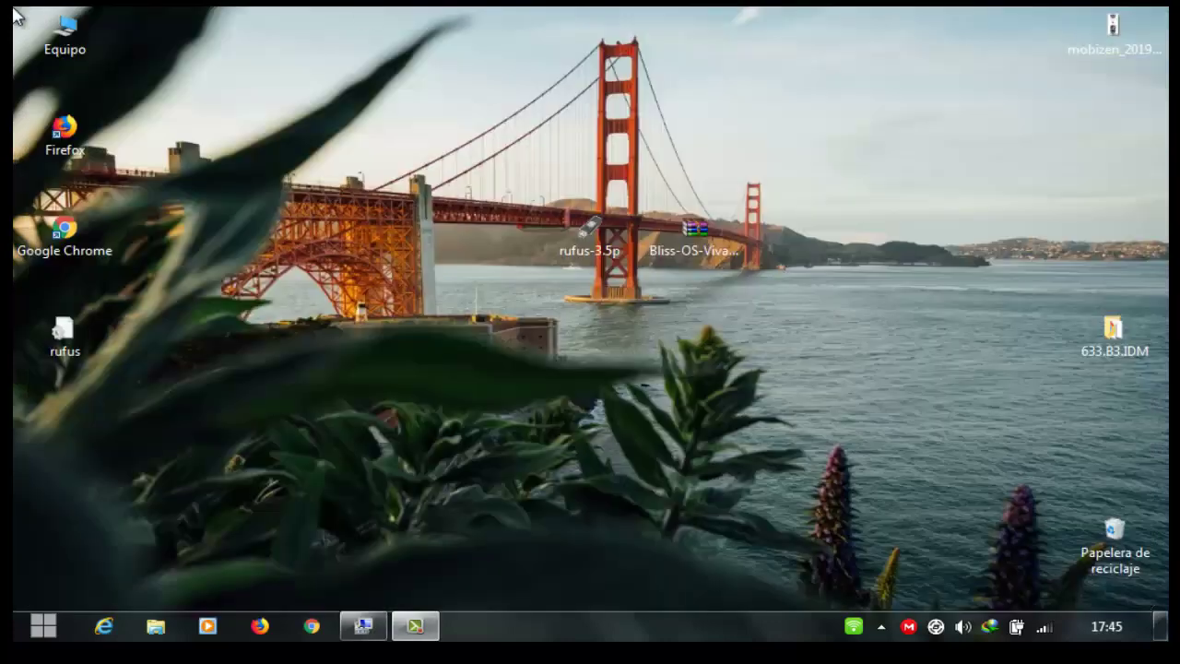
{"action": "double_click", "coordinate": [61, 30]}
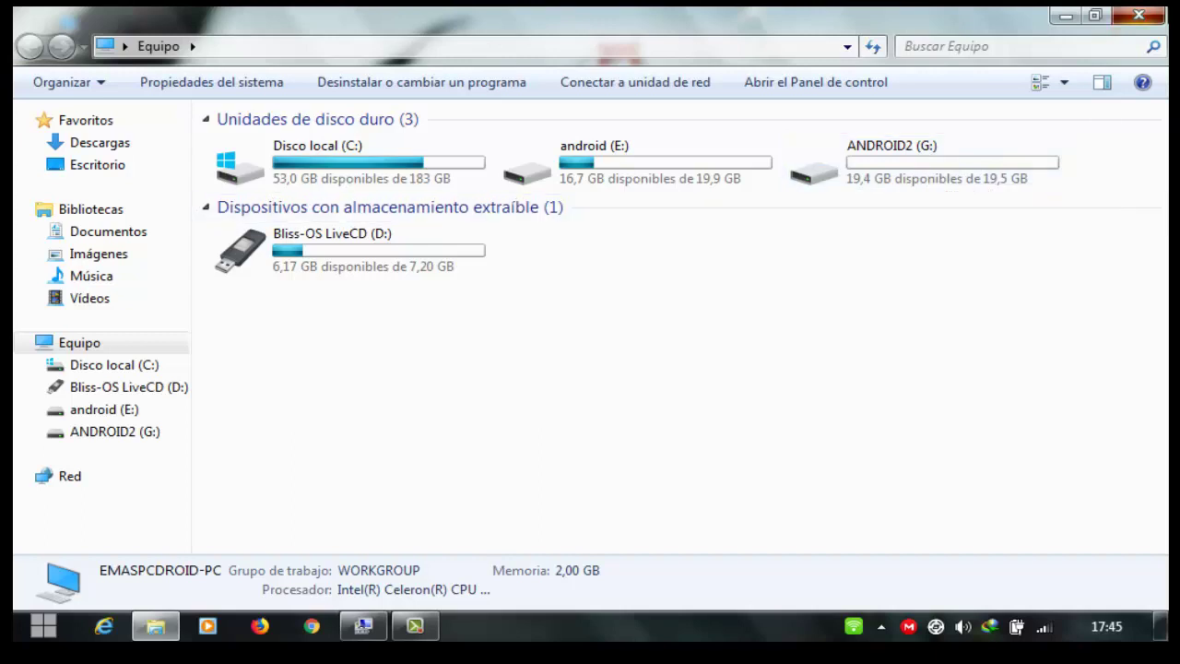
{"action": "left_click", "coordinate": [1140, 15]}
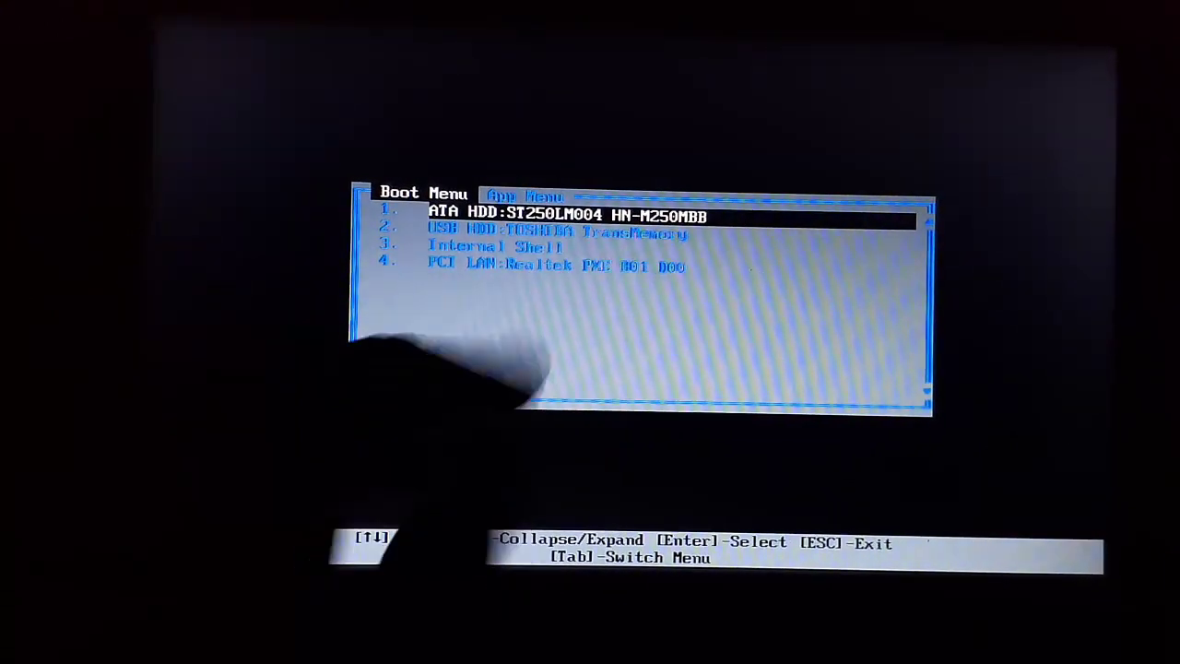
- Boot from USB HDD:TOSHIBA TransMemory and start the option "Installation - Install Bliss-OS to harddisk"
{"action": "key", "text": "Down"}
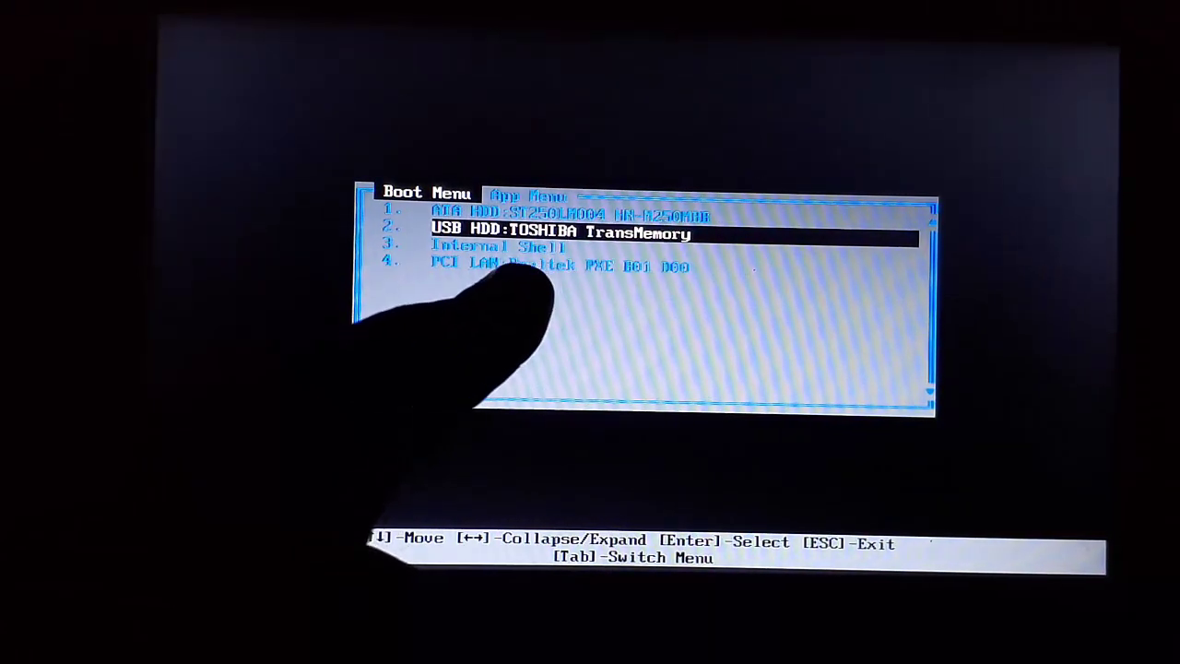
{"action": "key", "text": "Return"}
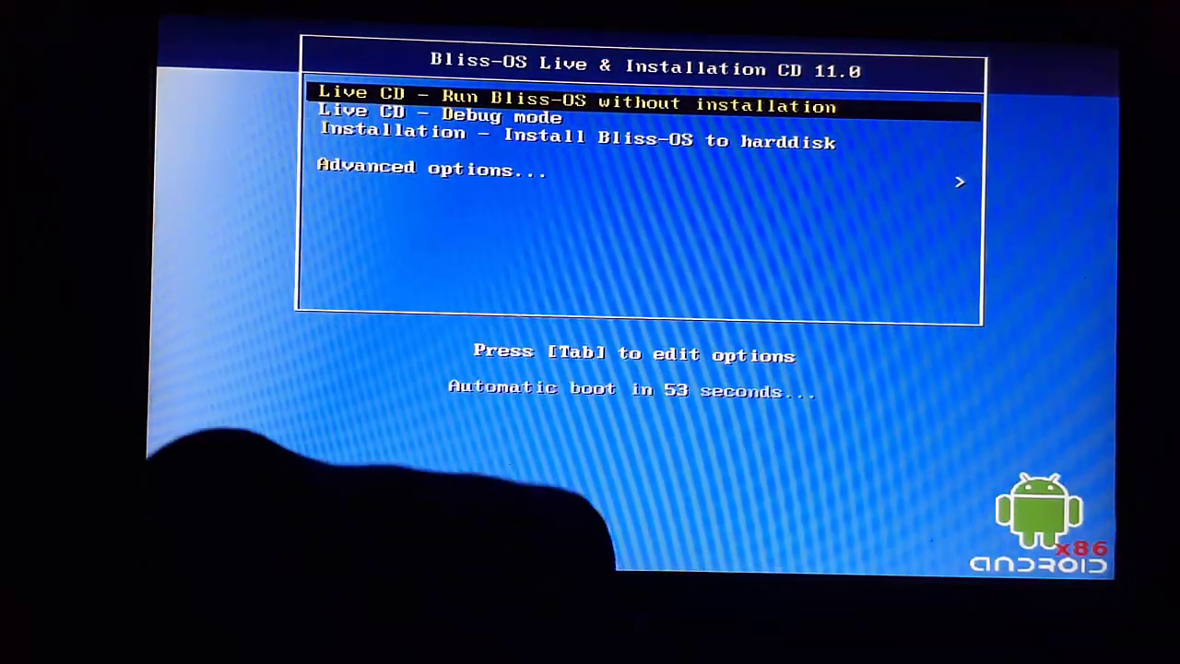
{"action": "key", "text": "Down"}
{"action": "key", "text": "Down"}
{"action": "key", "text": "Return"}
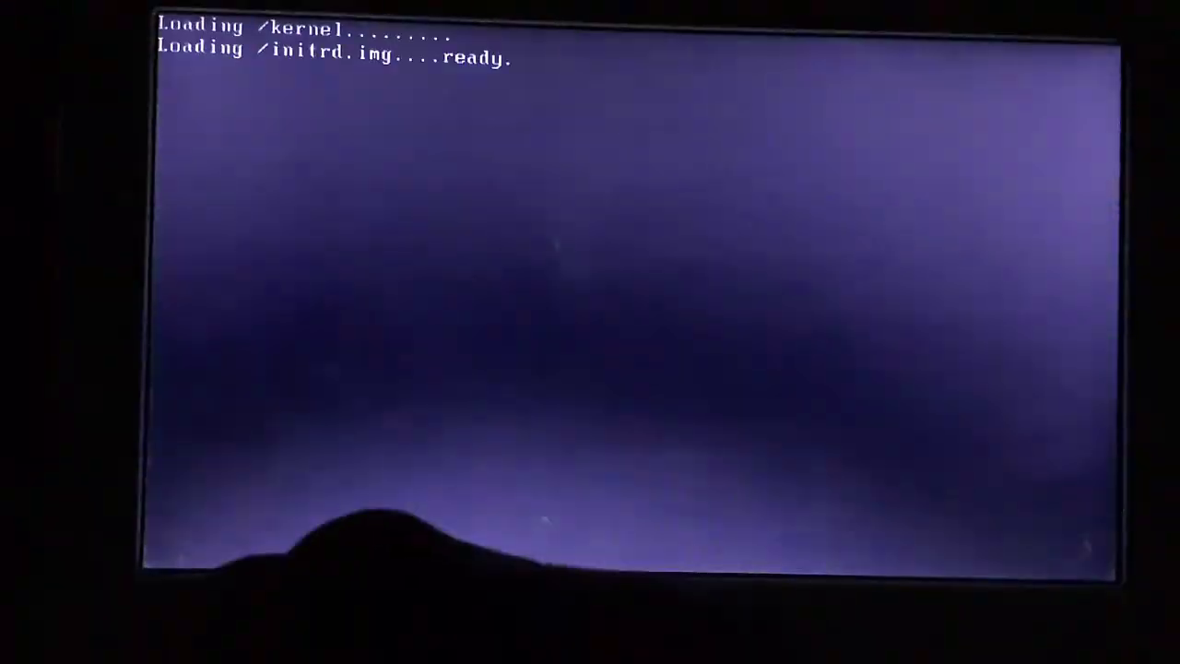